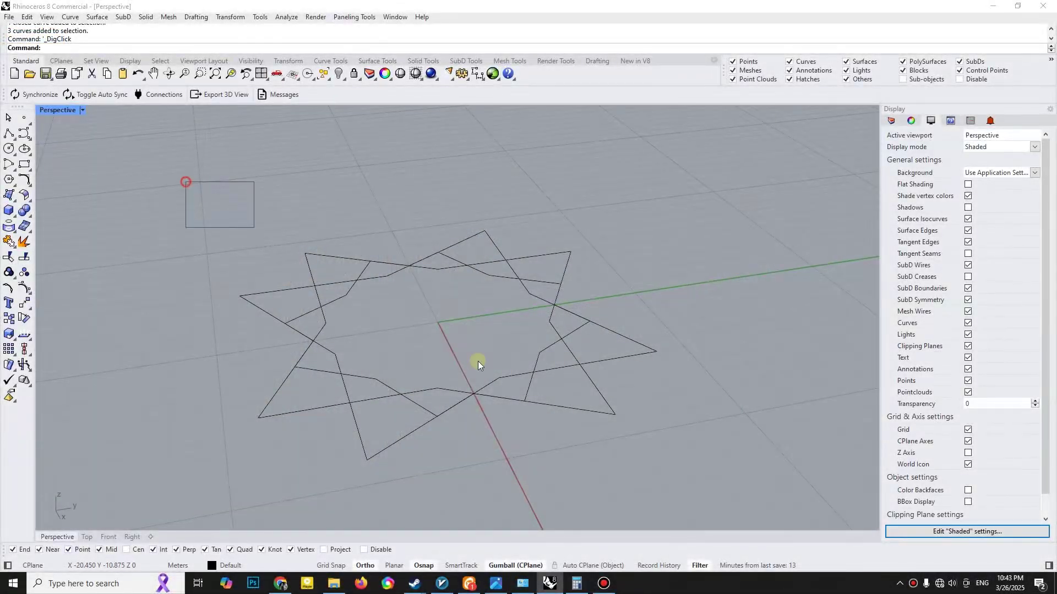
- Draw a circle centred on the origin (0) with its radius reaching the star pattern's outer tips
{"action": "right_click_drag", "start_coordinate": [478, 361], "coordinate": [581, 416]}
{"action": "left_click", "coordinate": [509, 417]}
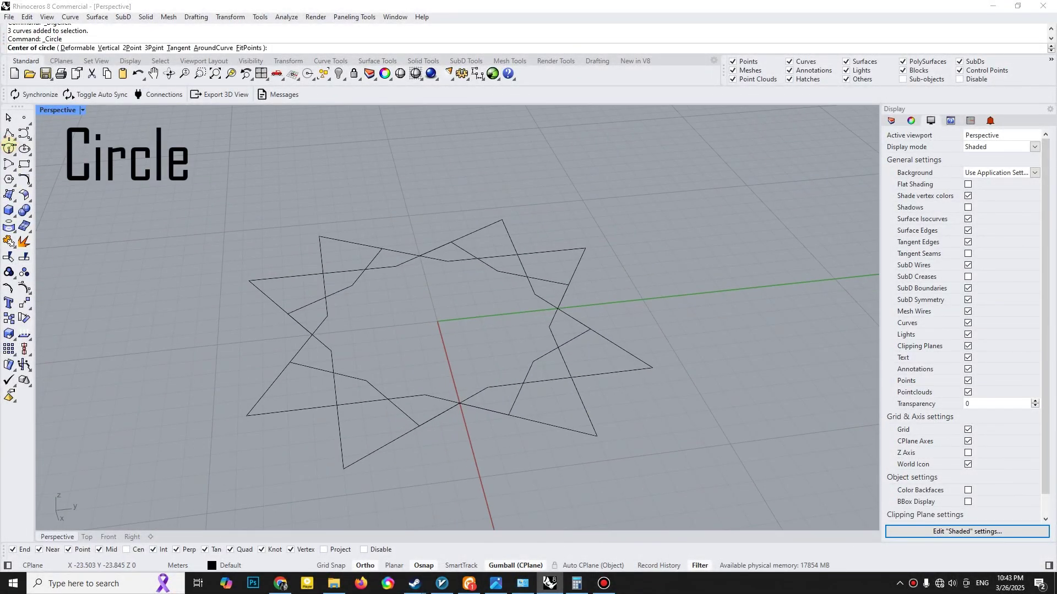
{"action": "left_click", "coordinate": [408, 322]}
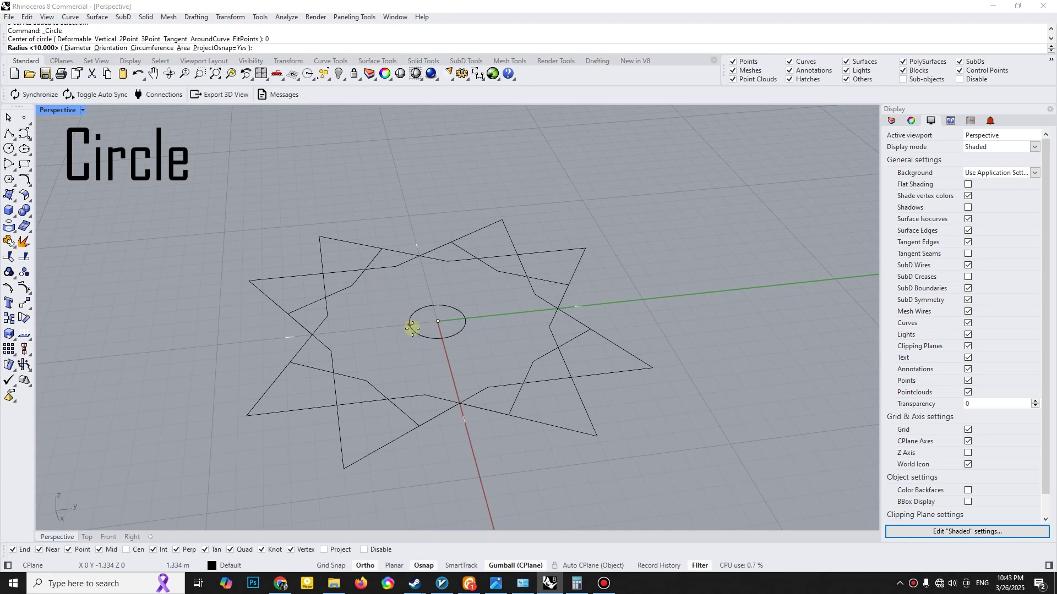
{"action": "left_click", "coordinate": [343, 469]}
{"action": "scroll", "coordinate": [405, 325], "scroll_direction": "down", "scroll_amount": 2}
{"action": "right_click_drag", "start_coordinate": [407, 324], "coordinate": [418, 345], "text": "shift"}
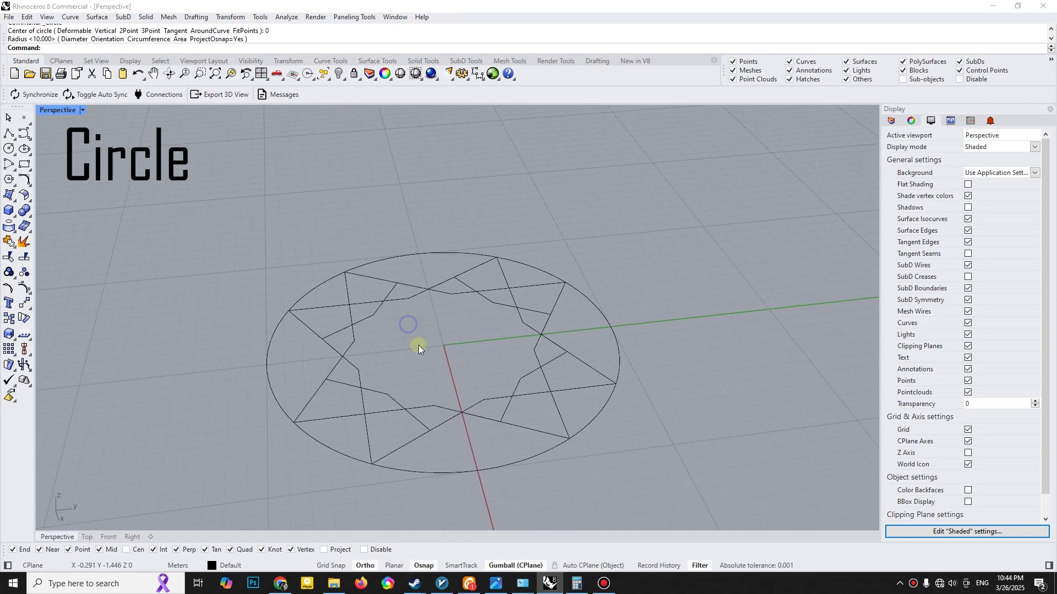
- Draw a guide polyline from the circle's quadrant point 10 m vertically up, ending horizontally above the circle's centre
{"action": "left_click", "coordinate": [8, 133]}
{"action": "left_click", "coordinate": [268, 361]}
{"action": "right_click_drag", "start_coordinate": [276, 261], "coordinate": [248, 247]}
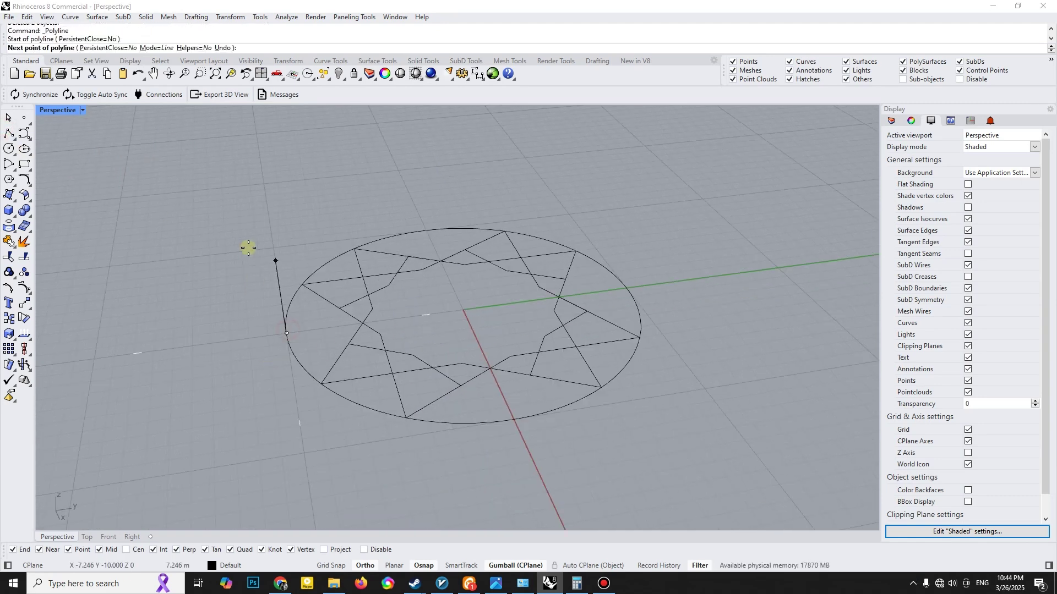
{"action": "left_click", "coordinate": [282, 336], "text": "ctrl"}
{"action": "right_click_drag", "start_coordinate": [242, 187], "coordinate": [225, 190]}
{"action": "type", "text": "10"}
{"action": "key", "text": "Return"}
{"action": "left_click", "coordinate": [375, 153]}
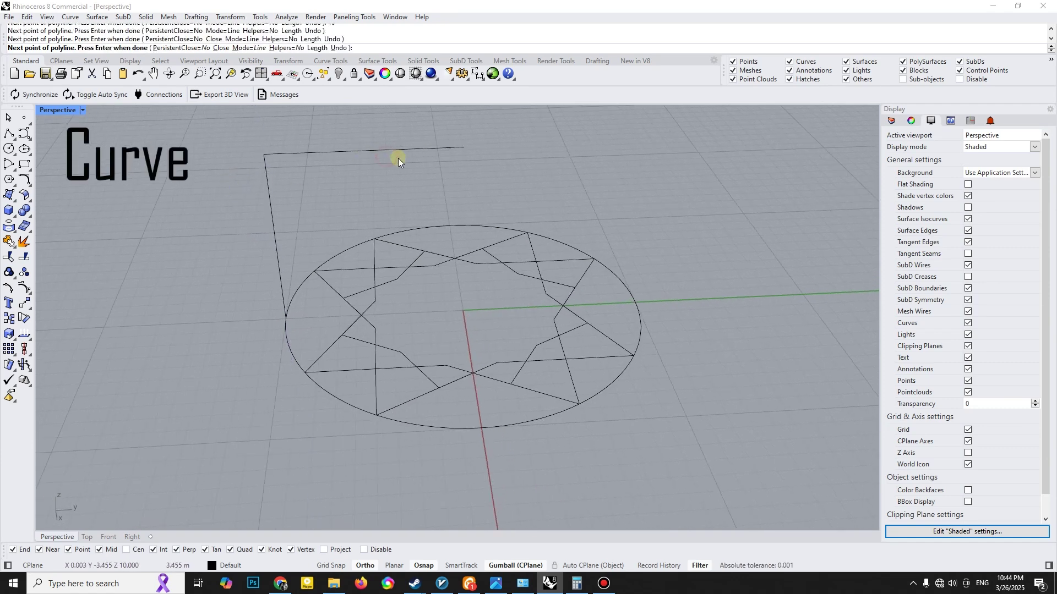
- Draw an arc from the circle's quadrant to the polyline's free end, starting along the vertical segment, and delete the guide polyline
{"action": "left_click", "coordinate": [15, 169]}
{"action": "left_click", "coordinate": [45, 181]}
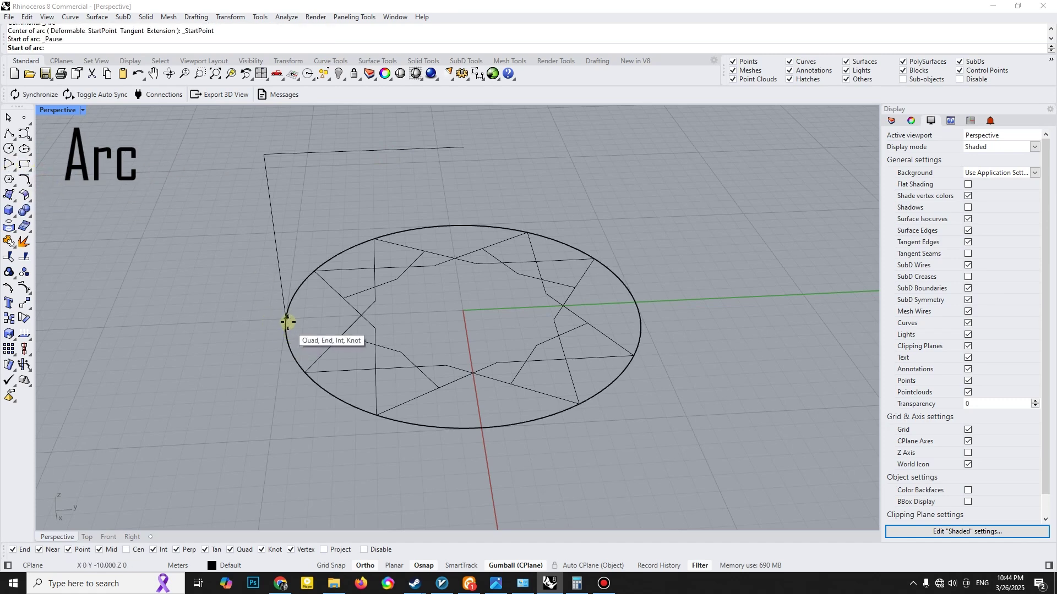
{"action": "left_click", "coordinate": [287, 322]}
{"action": "left_click", "coordinate": [464, 148]}
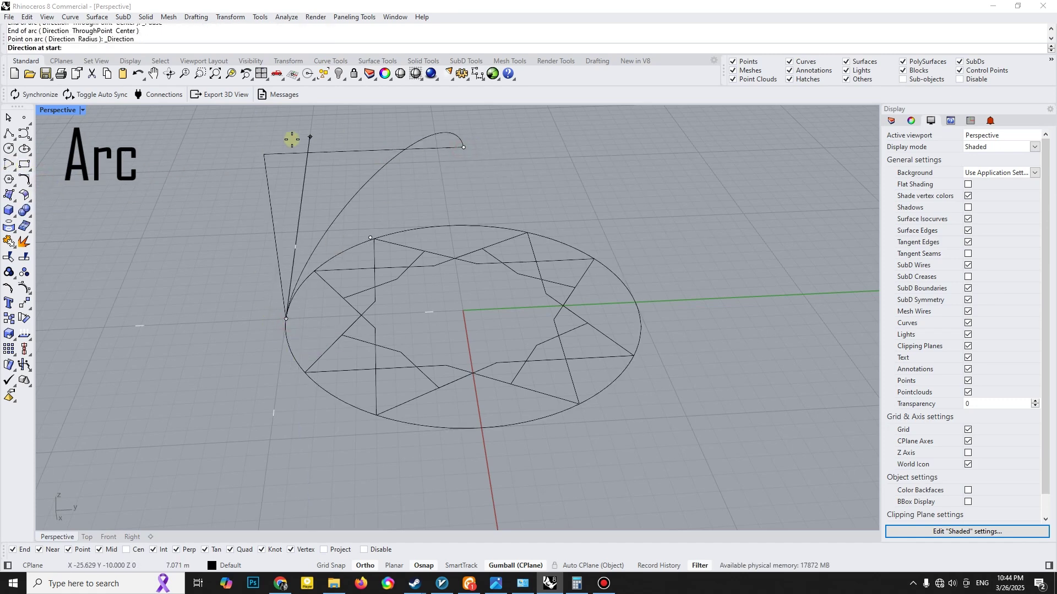
{"action": "left_click", "coordinate": [264, 155]}
{"action": "scroll", "coordinate": [344, 168], "scroll_direction": "down", "scroll_amount": 4}
{"action": "right_click_drag", "start_coordinate": [369, 187], "coordinate": [360, 143]}
{"action": "left_click", "coordinate": [300, 159]}
- Revolve the arc 360 degrees about the vertical axis through its top end to form a dome surface
{"action": "left_click", "coordinate": [363, 167]}
{"action": "type", "text": "evolve"}
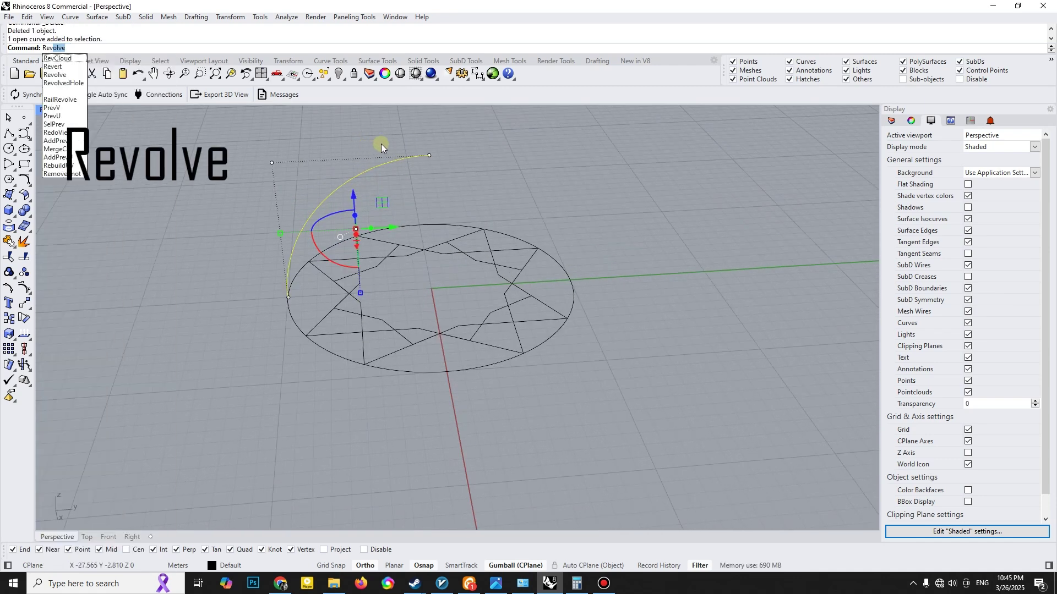
{"action": "key", "text": "Return"}
{"action": "left_click", "coordinate": [430, 145]}
{"action": "left_click", "coordinate": [431, 124]}
{"action": "key", "text": "Return"}
{"action": "key", "text": "Return"}
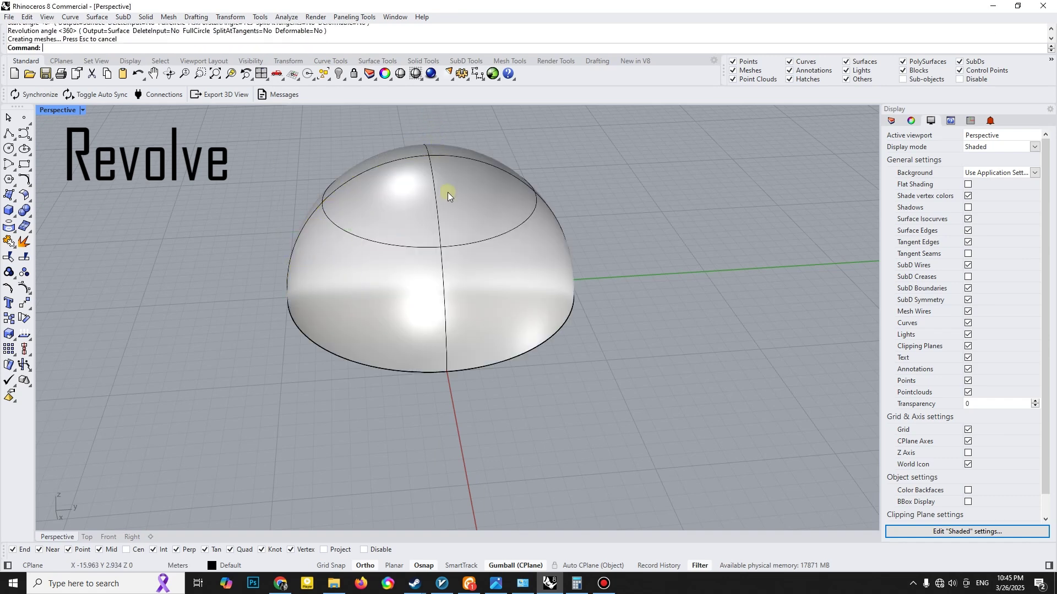
{"action": "left_click", "coordinate": [456, 197]}
{"action": "key", "text": "Escape"}
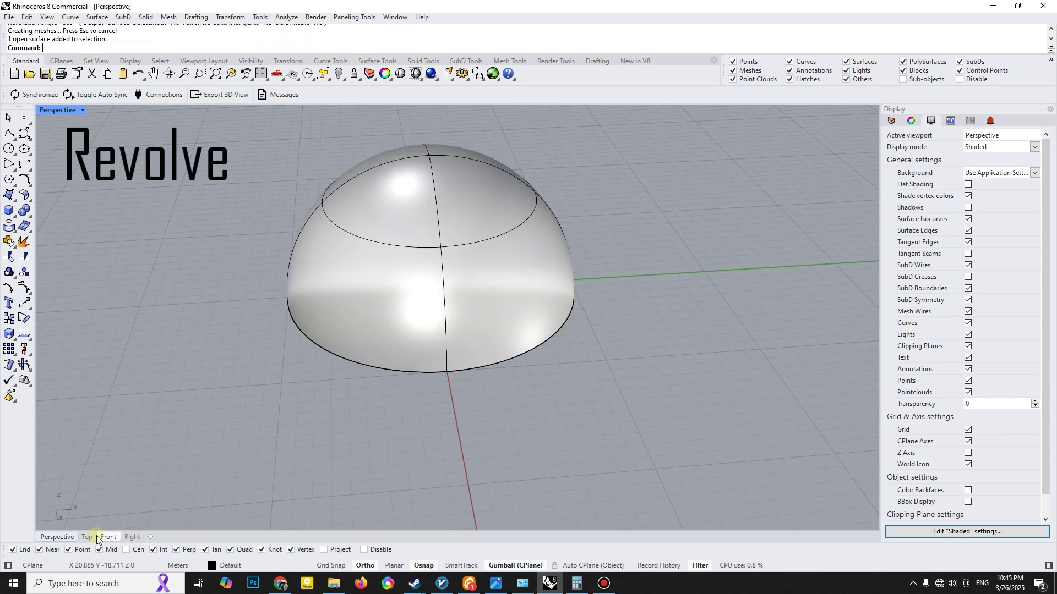
- Show all four viewports and group the flat star pattern curves in the Top view
{"action": "double_click", "coordinate": [61, 111]}
{"action": "right_click_drag", "start_coordinate": [313, 189], "coordinate": [346, 182]}
{"action": "left_click", "coordinate": [315, 147]}
{"action": "scroll", "coordinate": [331, 163], "scroll_direction": "up", "scroll_amount": 2}
{"action": "key", "text": "Escape"}
{"action": "left_click", "coordinate": [317, 153]}
{"action": "left_click", "coordinate": [297, 163], "text": "shift"}
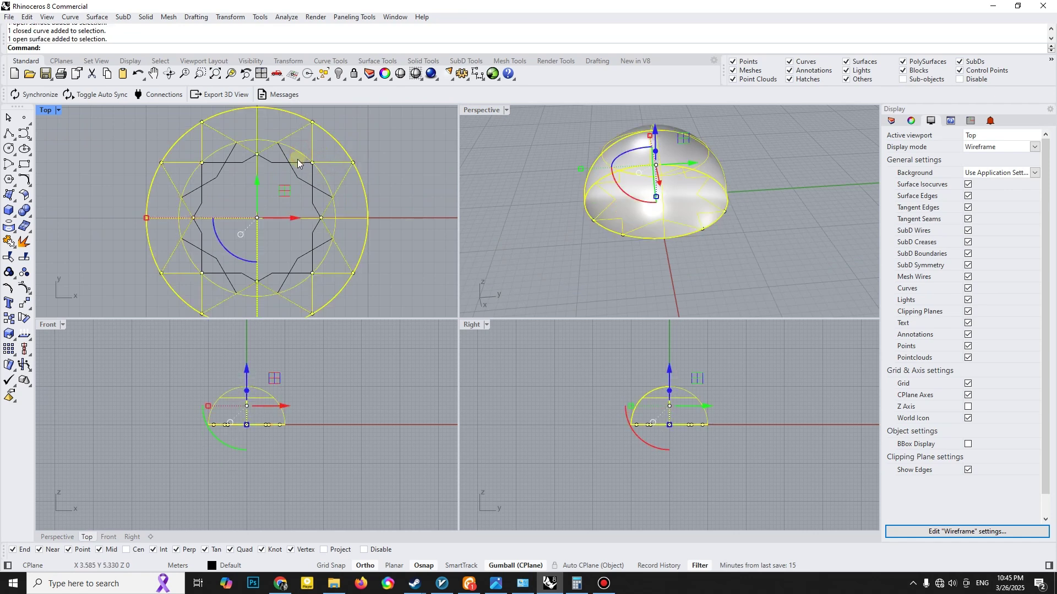
{"action": "left_click", "coordinate": [296, 164]}
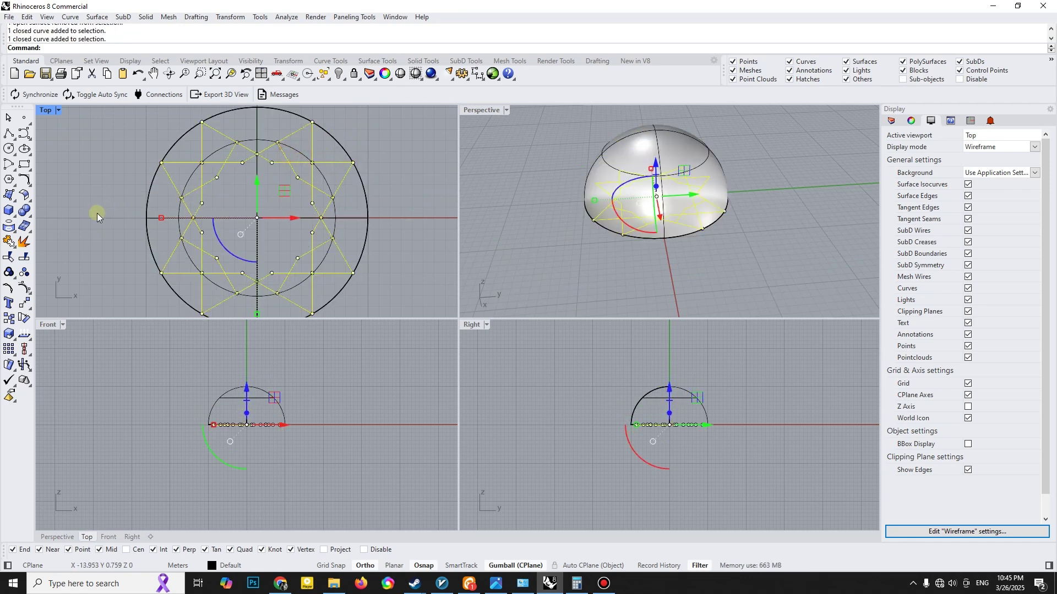
{"action": "key", "text": "Escape"}
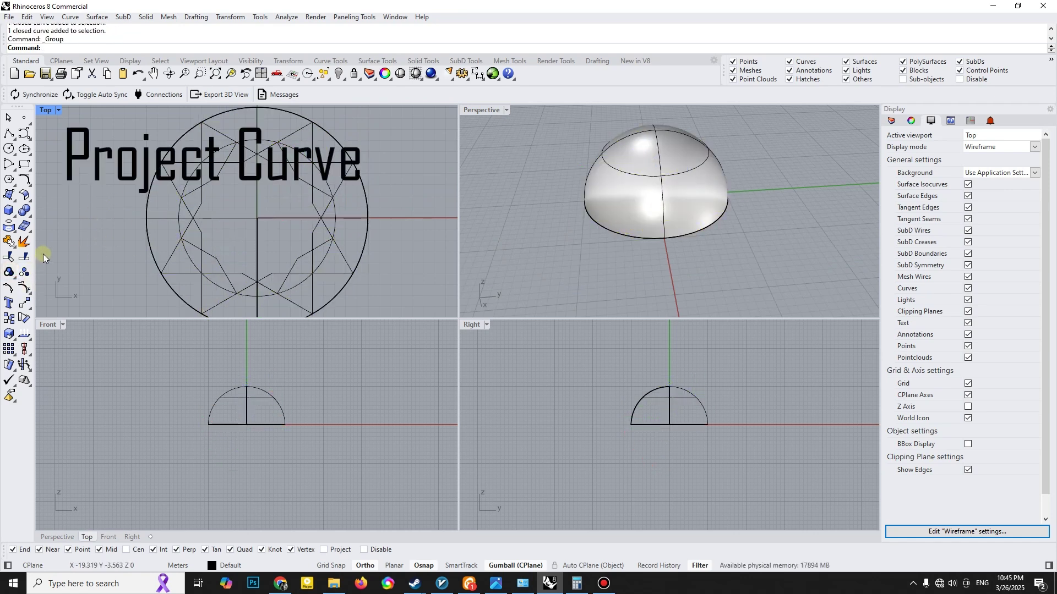
- Project the grouped star curves onto the dome surface along the construction plane's Z direction
{"action": "left_click", "coordinate": [11, 225]}
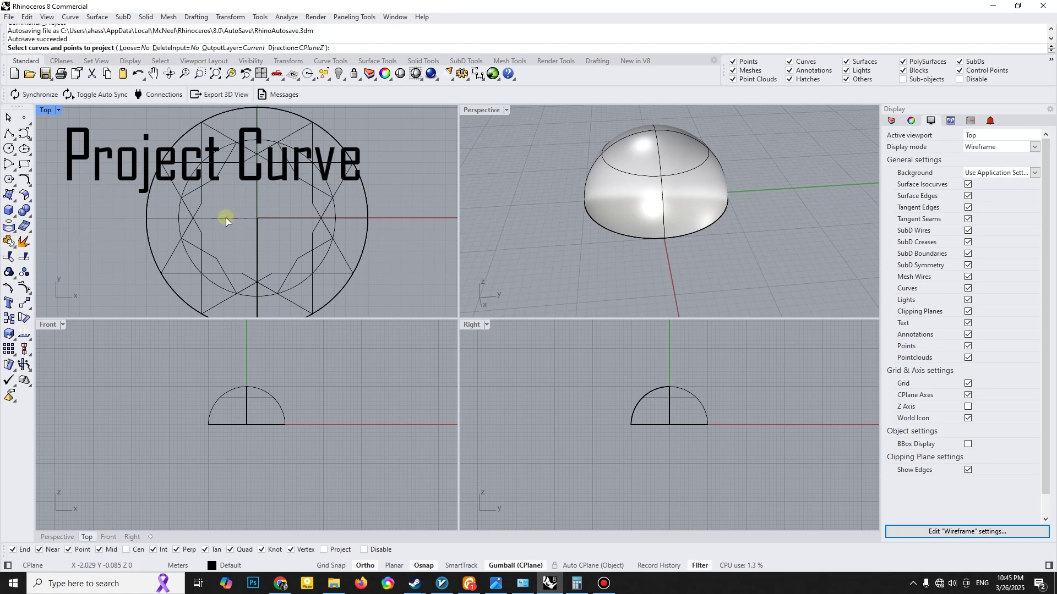
{"action": "left_click", "coordinate": [183, 205]}
{"action": "right_click", "coordinate": [182, 203]}
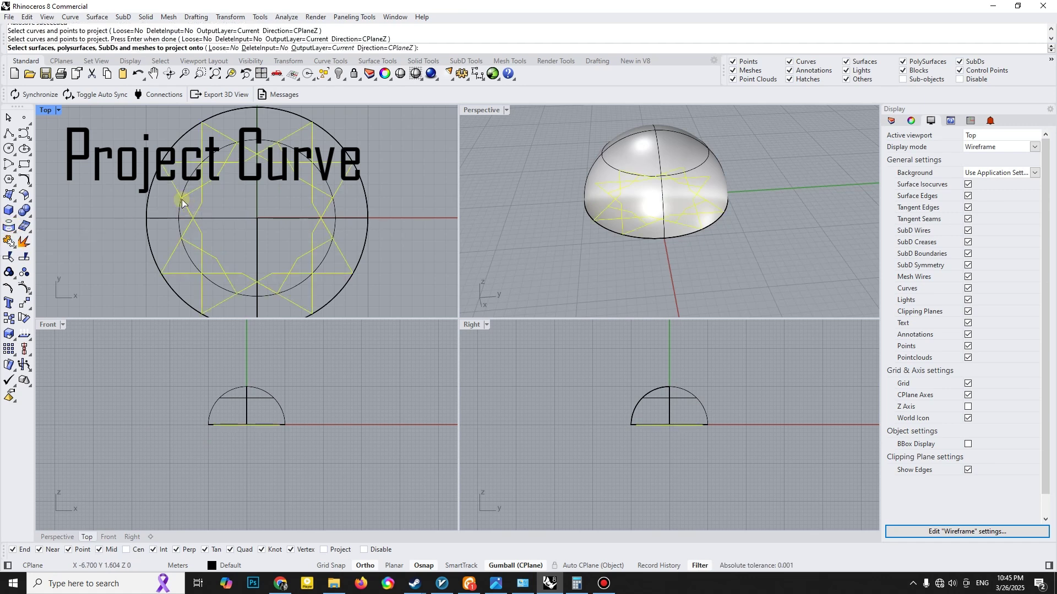
{"action": "left_click", "coordinate": [642, 175]}
{"action": "right_click", "coordinate": [236, 207]}
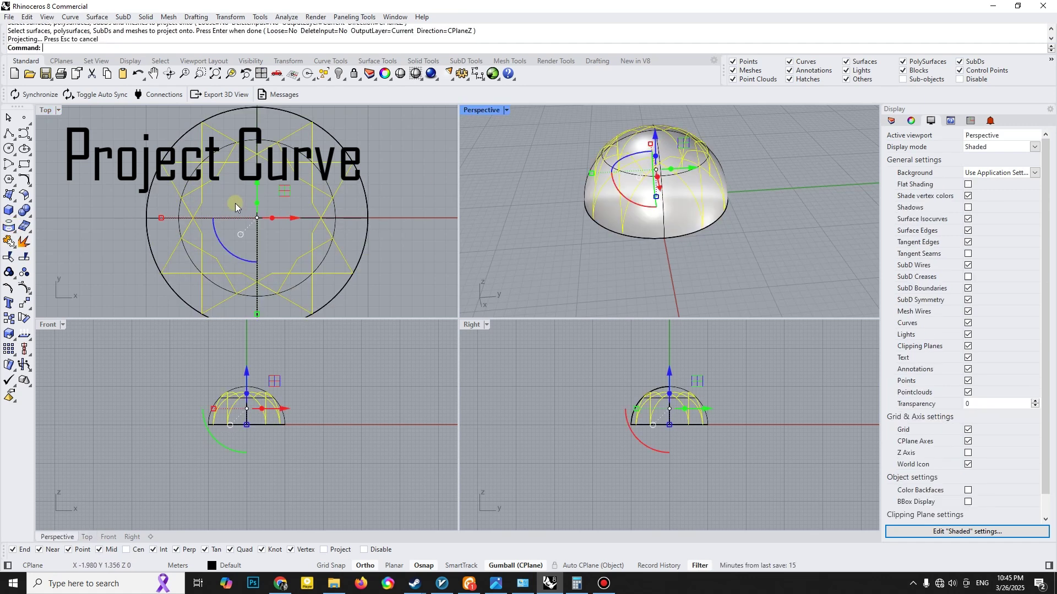
{"action": "left_click", "coordinate": [556, 177]}
- Maximize the Perspective view and move the dome with its flat base curves along the Y axis, away from the projected curves
{"action": "double_click", "coordinate": [494, 110]}
{"action": "right_click_drag", "start_coordinate": [517, 233], "coordinate": [430, 283], "text": "shift"}
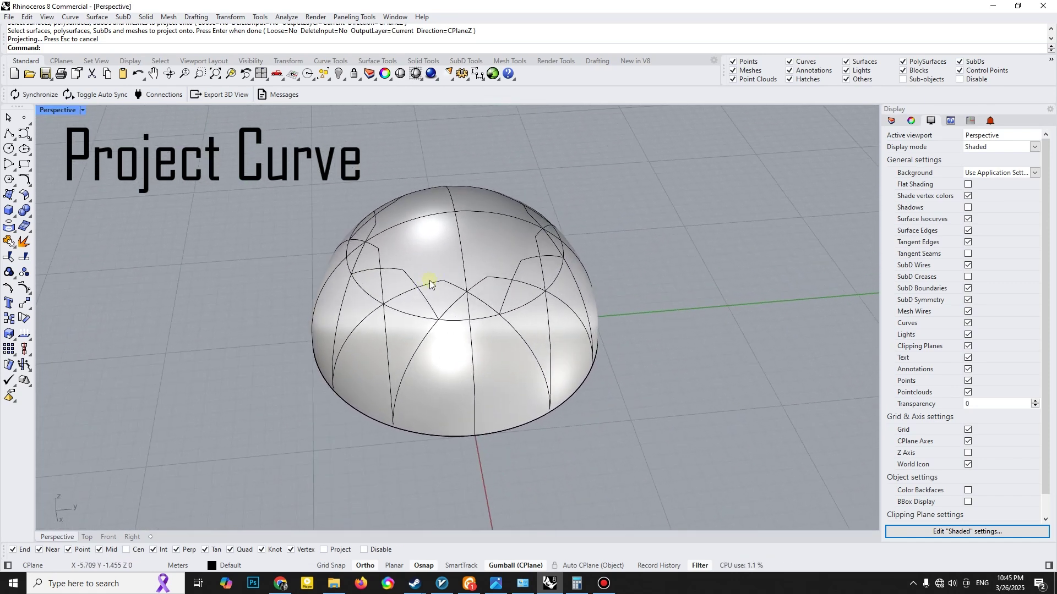
{"action": "left_click", "coordinate": [448, 252]}
{"action": "right_click_drag", "start_coordinate": [448, 253], "coordinate": [262, 317]}
{"action": "mouse_move", "coordinate": [507, 268]}
{"action": "right_mouse_down"}
{"action": "mouse_move", "coordinate": [471, 296]}
{"action": "mouse_move", "coordinate": [490, 270]}
{"action": "right_mouse_up"}
- Try to extrude the projected curves
{"action": "left_click", "coordinate": [490, 271]}
{"action": "key", "text": "Return"}
{"action": "left_click", "coordinate": [628, 158]}
{"action": "right_click_drag", "start_coordinate": [592, 177], "coordinate": [450, 259]}
{"action": "left_click", "coordinate": [393, 242]}
{"action": "right_click_drag", "start_coordinate": [393, 242], "coordinate": [433, 287]}
{"action": "key", "text": "ctrl+z"}
{"action": "right_click_drag", "start_coordinate": [496, 259], "coordinate": [293, 282]}
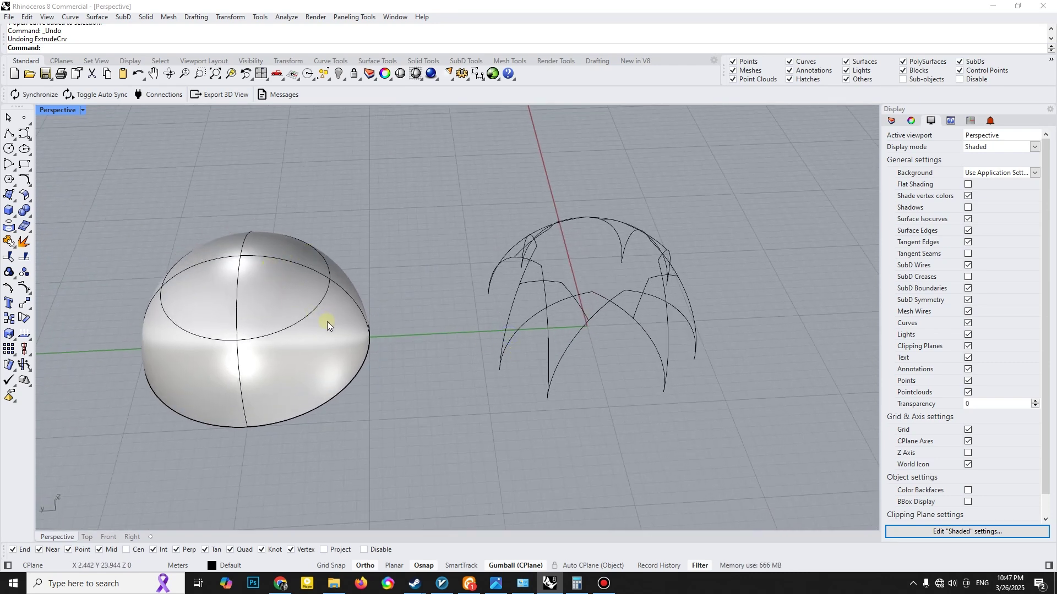
- Move the flat star curves and circle from under the dome to the origin below the projected curves
{"action": "right_click_drag", "start_coordinate": [327, 322], "coordinate": [251, 302]}
{"action": "left_click_drag", "start_coordinate": [41, 332], "coordinate": [472, 450]}
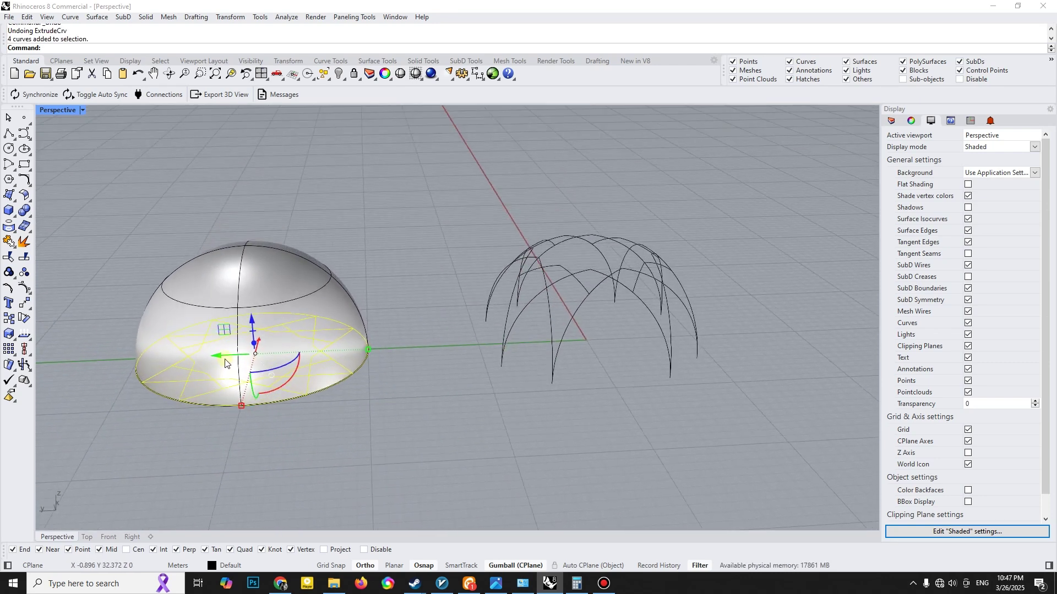
{"action": "key", "text": "Return"}
{"action": "right_click_drag", "start_coordinate": [567, 347], "coordinate": [504, 372]}
{"action": "key", "text": "Escape"}
- Trace a closed four-sided polyline over the star's tip cell, snapping to its tip and line intersections
{"action": "scroll", "coordinate": [608, 364], "scroll_direction": "up", "scroll_amount": 8}
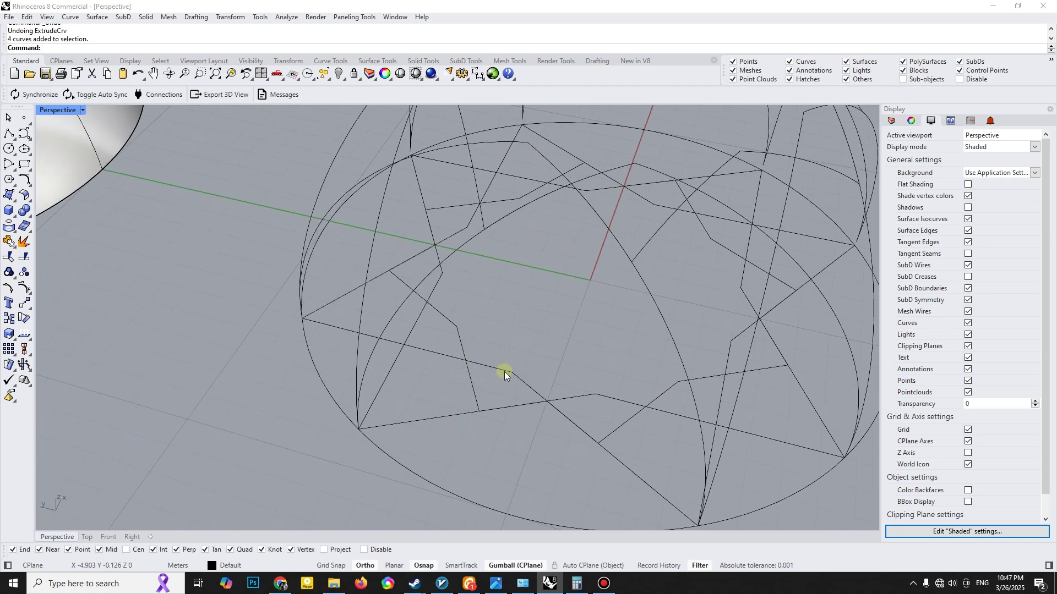
{"action": "scroll", "coordinate": [398, 261], "scroll_direction": "up", "scroll_amount": 3}
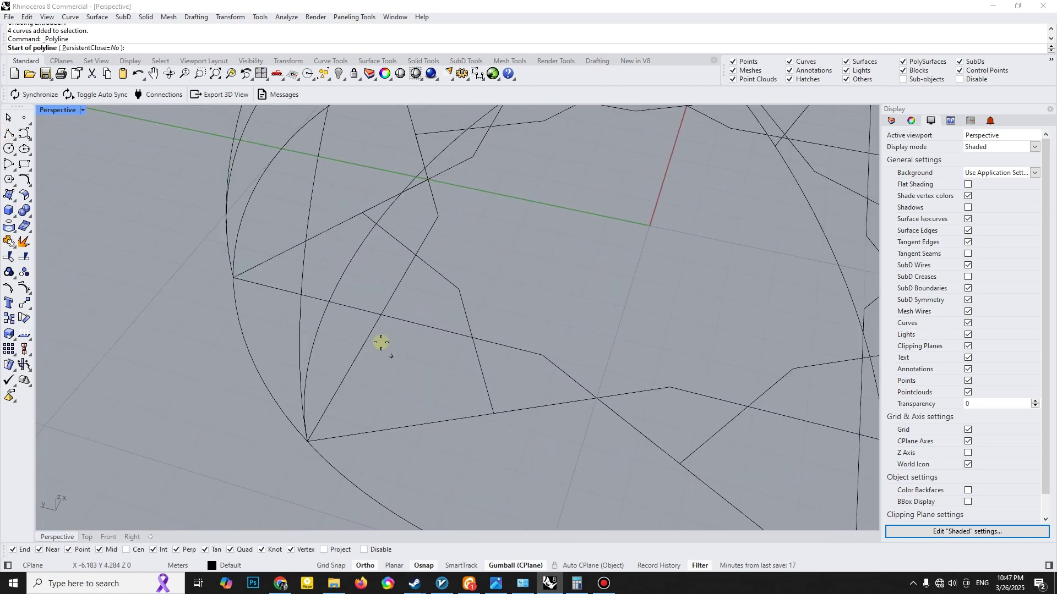
{"action": "left_click", "coordinate": [380, 314]}
{"action": "left_click", "coordinate": [312, 440]}
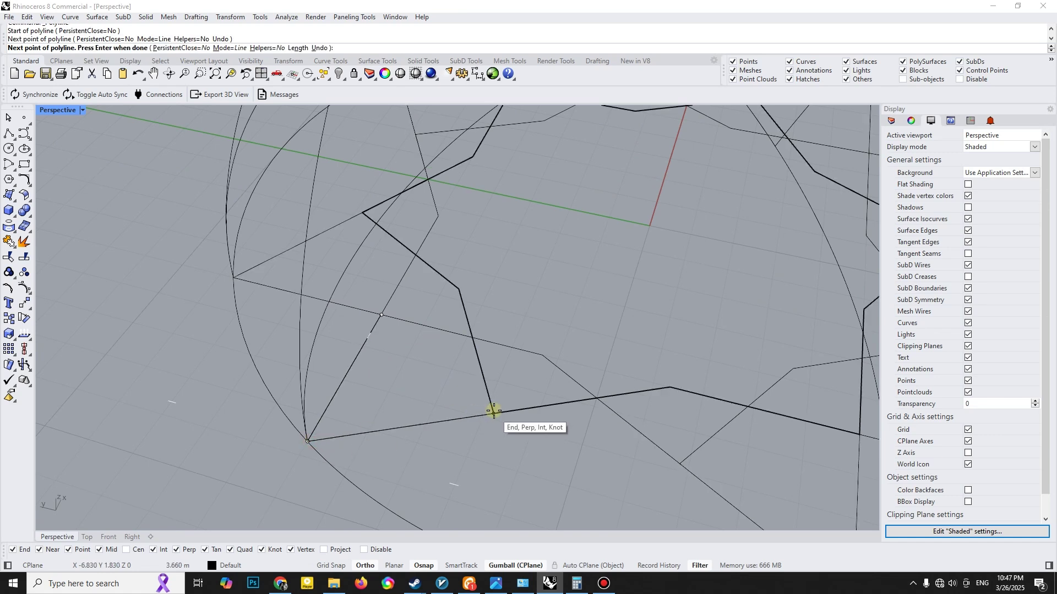
{"action": "left_click", "coordinate": [493, 413]}
{"action": "left_click", "coordinate": [472, 337]}
{"action": "left_click", "coordinate": [377, 312]}
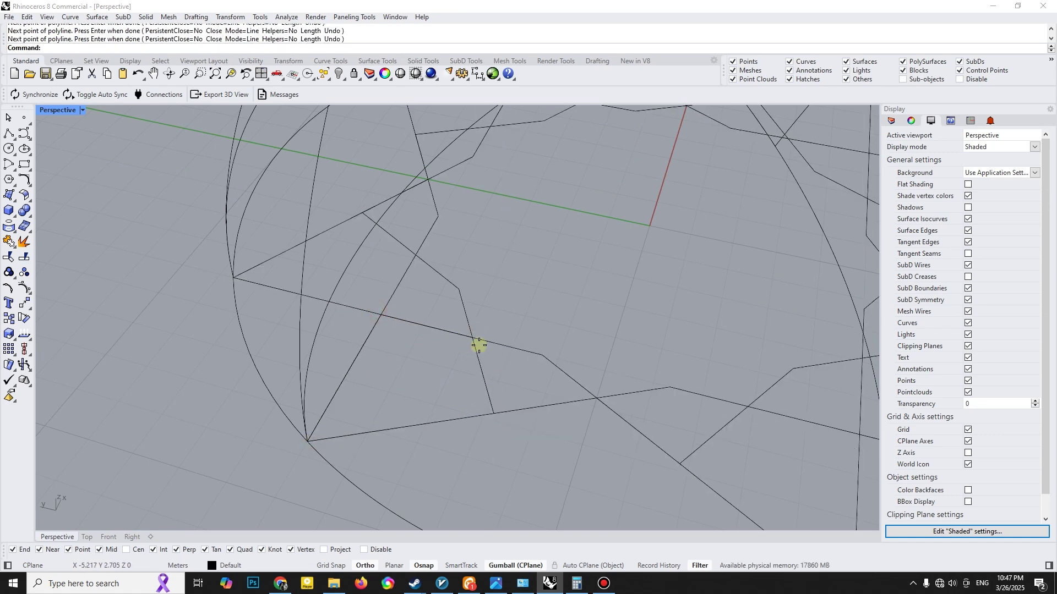
- Trace a second closed four-sided polyline over the smaller inner cell adjoining the tip cell
{"action": "key", "text": "Return"}
{"action": "left_click", "coordinate": [472, 336]}
{"action": "left_click", "coordinate": [494, 412]}
{"action": "left_click", "coordinate": [595, 397]}
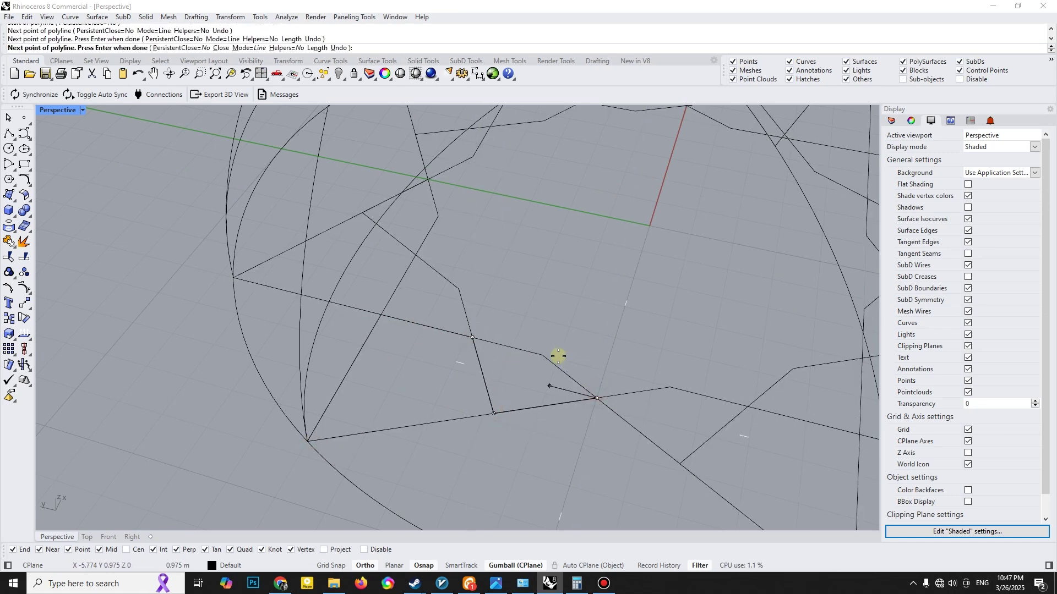
{"action": "left_click", "coordinate": [542, 355]}
{"action": "left_click", "coordinate": [472, 338]}
- Offset the smaller quadrilateral inward by 0.2 m
{"action": "left_click", "coordinate": [493, 342]}
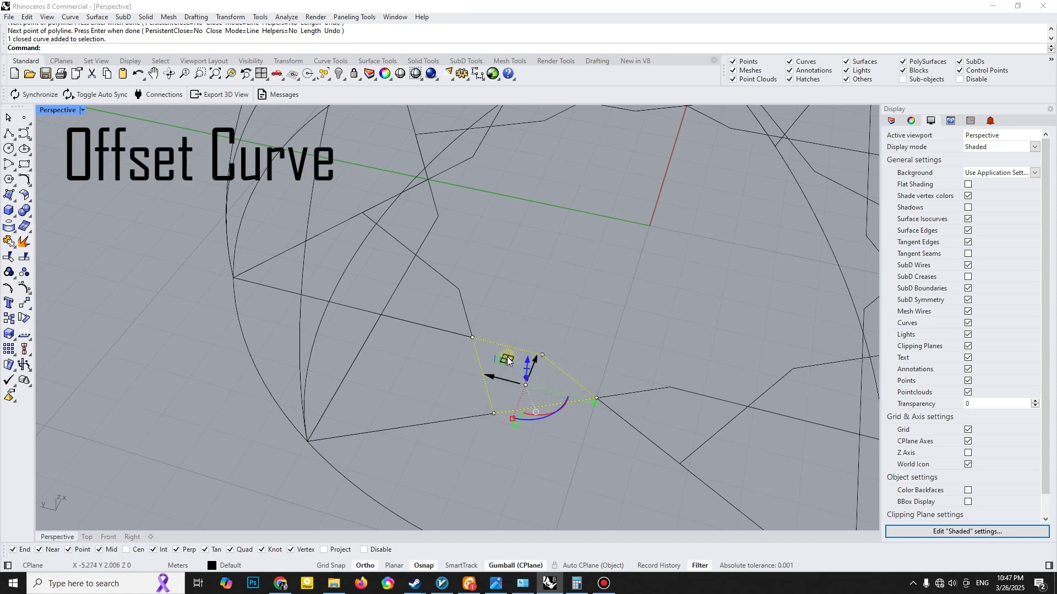
{"action": "key", "text": "Return"}
{"action": "type", "text": ".1"}
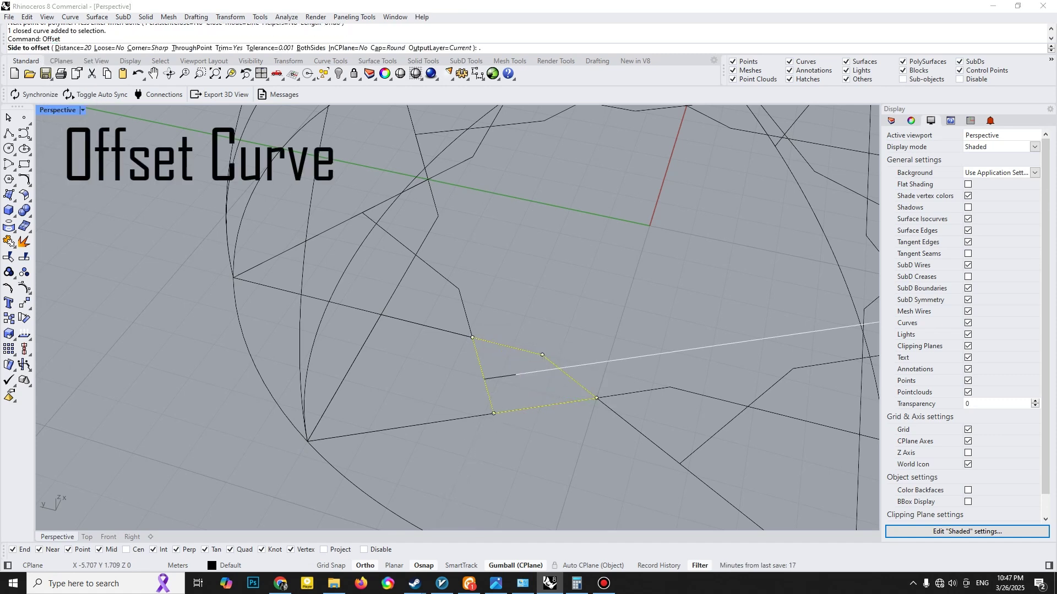
{"action": "key", "text": "Return"}
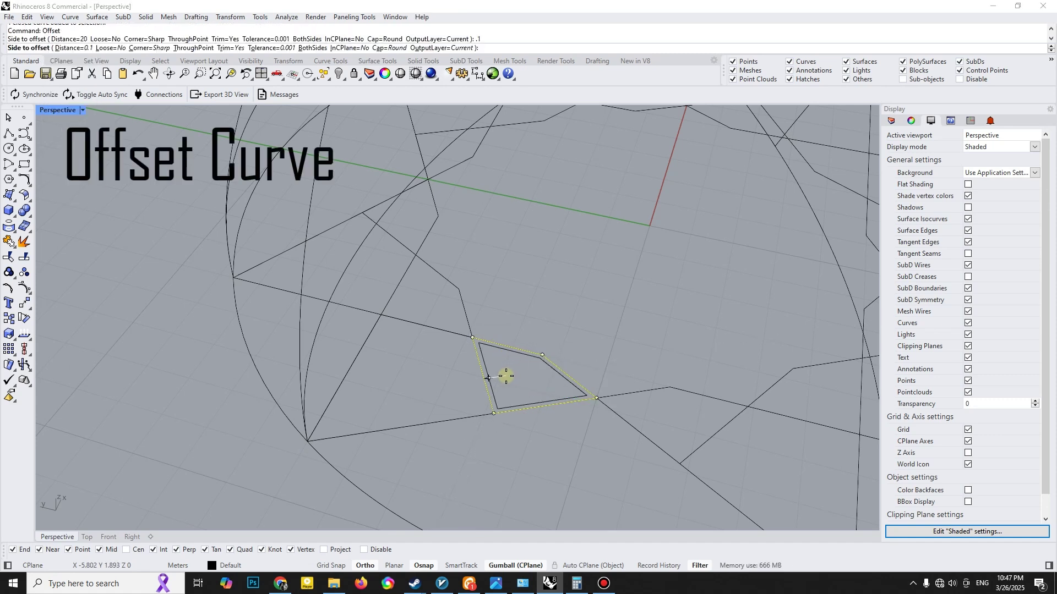
{"action": "type", "text": ".2"}
{"action": "key", "text": "Return"}
{"action": "left_click", "coordinate": [488, 385]}
- Offset the larger tip quadrilateral inward using the same distance
{"action": "left_click", "coordinate": [464, 335]}
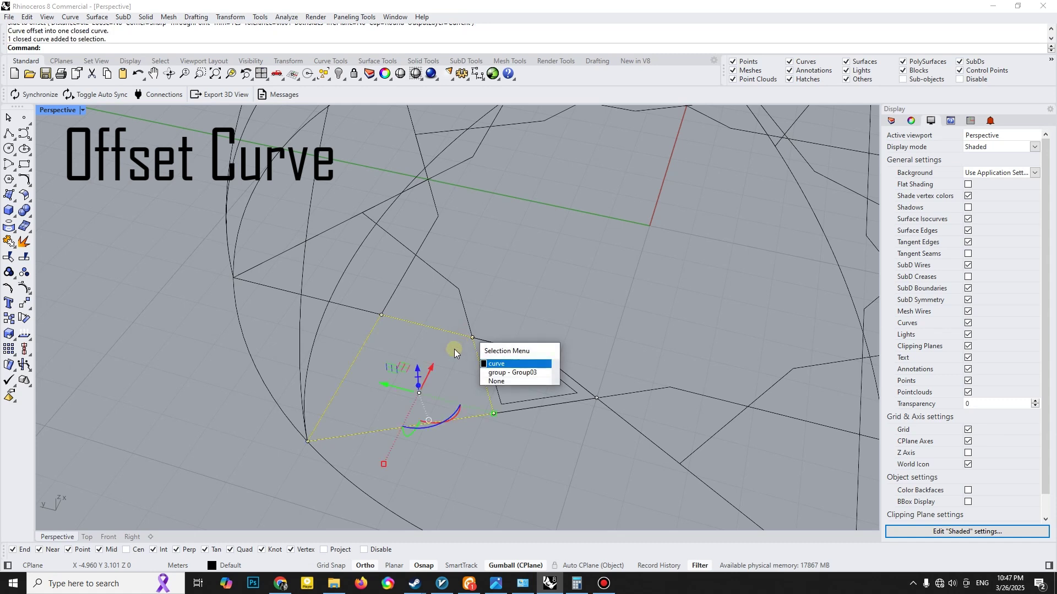
{"action": "key", "text": "Return"}
{"action": "left_click", "coordinate": [444, 368]}
{"action": "key", "text": "Escape"}
- Polar array the smaller offset quadrilateral around the origin (0) with 12 items over 360 degrees
{"action": "scroll", "coordinate": [474, 370], "scroll_direction": "down", "scroll_amount": 2}
{"action": "scroll", "coordinate": [477, 371], "scroll_direction": "down", "scroll_amount": 2}
{"action": "left_click", "coordinate": [490, 378]}
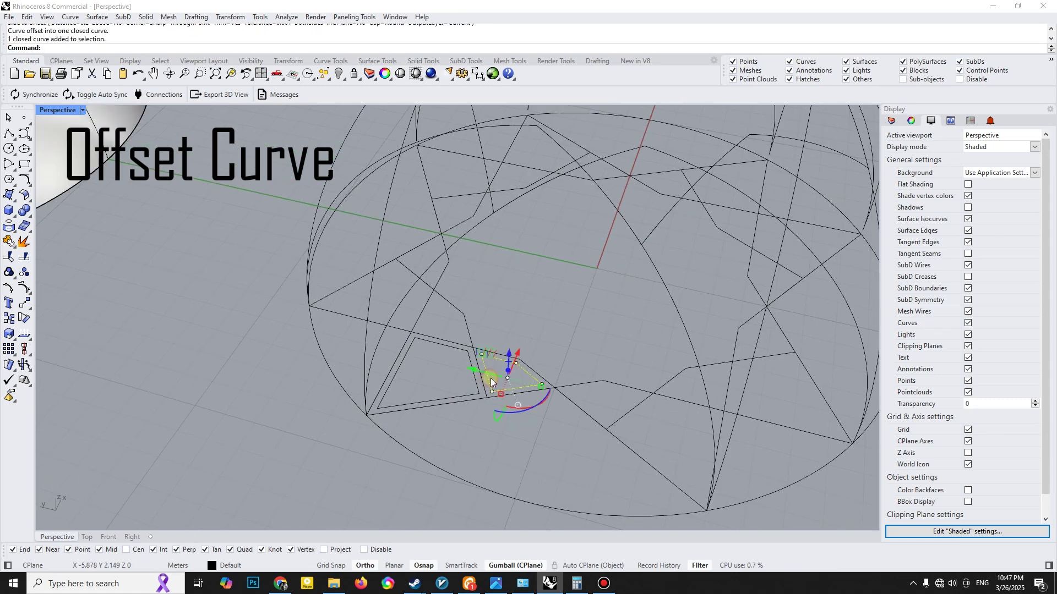
{"action": "type", "text": "ArrayPolar"}
{"action": "key", "text": "Return"}
{"action": "type", "text": "0"}
{"action": "key", "text": "Return"}
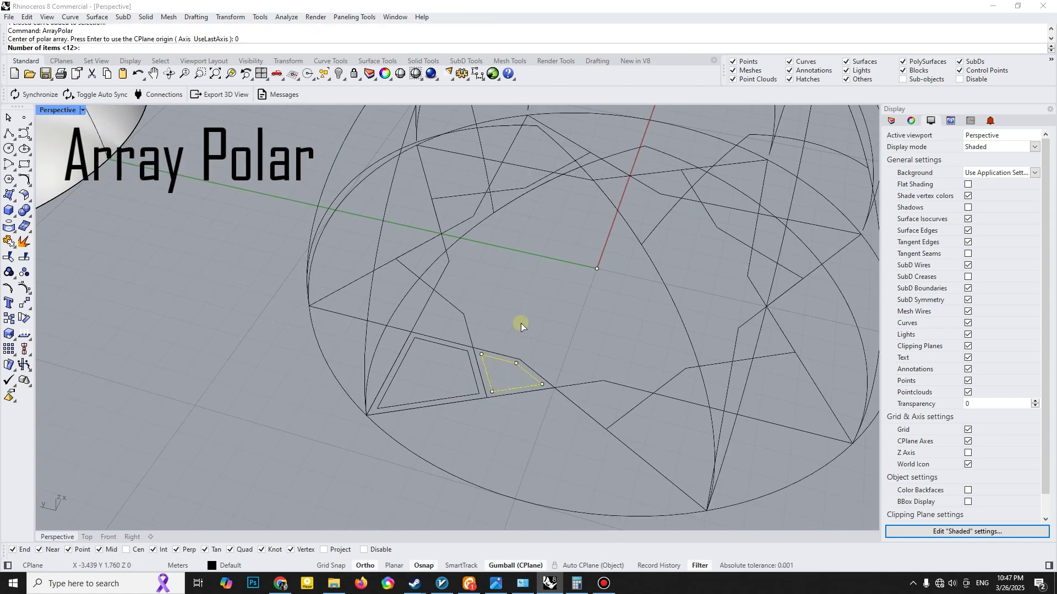
{"action": "key", "text": "Return"}
{"action": "key", "text": "Return"}
{"action": "key", "text": "Return"}
- Polar array the larger offset quadrilateral around the origin with 12 items over 360 degrees
{"action": "left_click", "coordinate": [485, 364]}
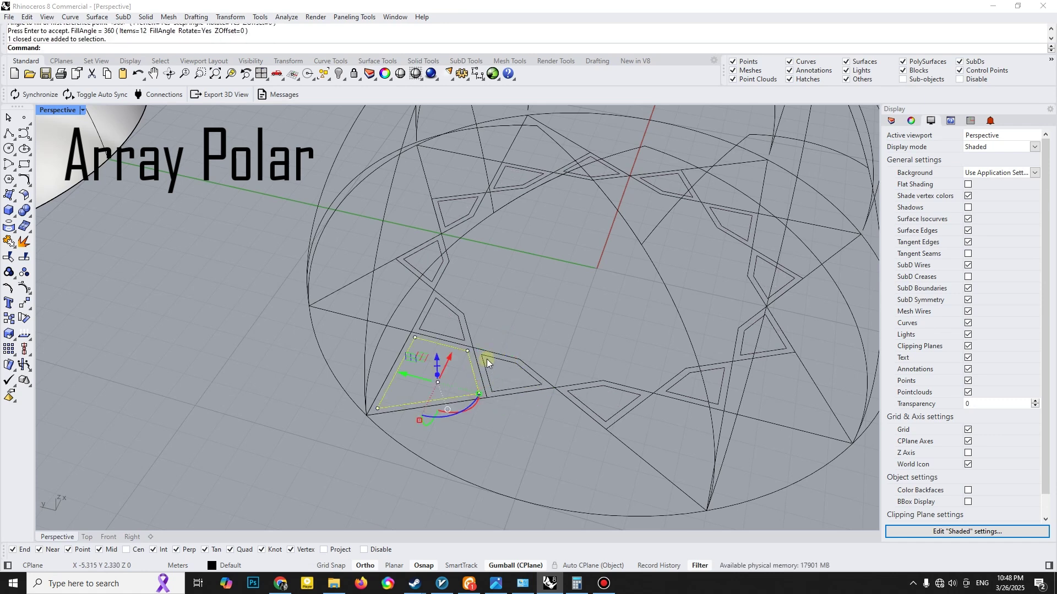
{"action": "key", "text": "Return"}
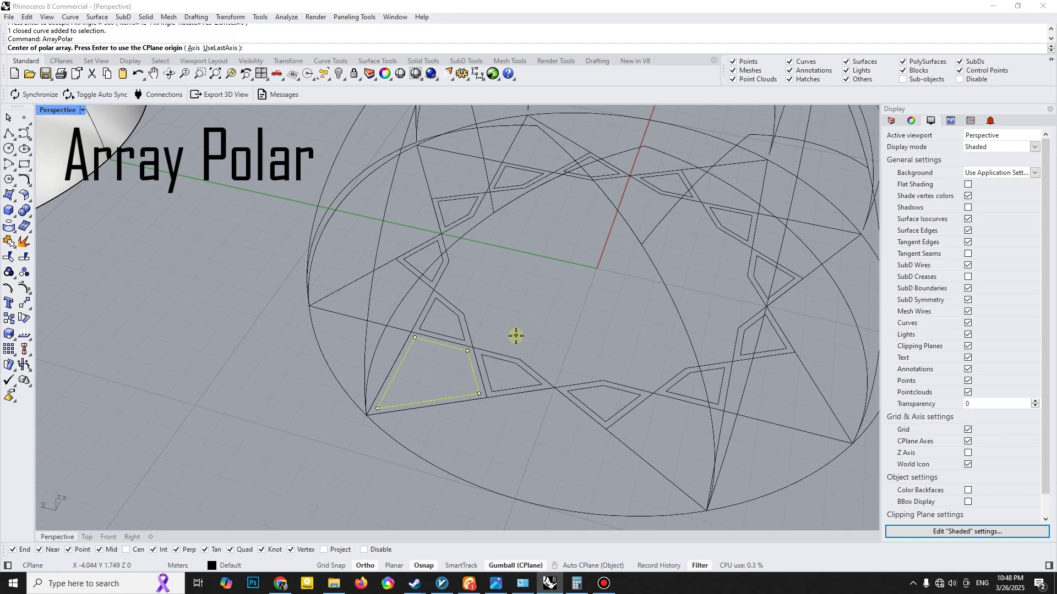
{"action": "key", "text": "Return"}
{"action": "key", "text": "Return"}
{"action": "key", "text": "Return"}
- Delete the extra arrayed large quadrilaterals lying in the gaps between the star's tips
{"action": "left_click", "coordinate": [583, 418]}
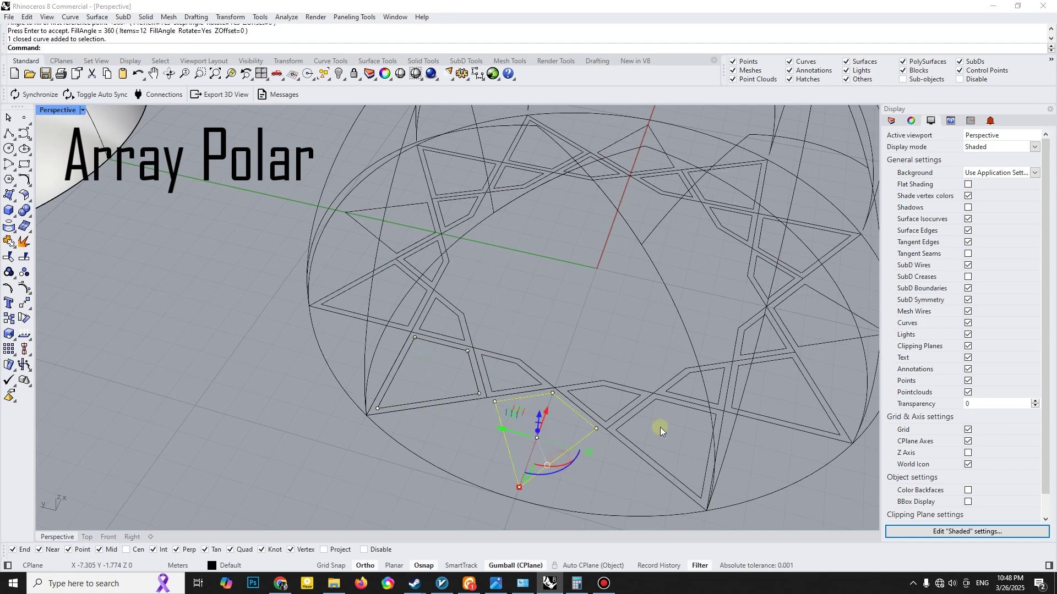
{"action": "right_click_drag", "start_coordinate": [505, 330], "coordinate": [573, 328]}
{"action": "right_click_drag", "start_coordinate": [372, 272], "coordinate": [372, 251]}
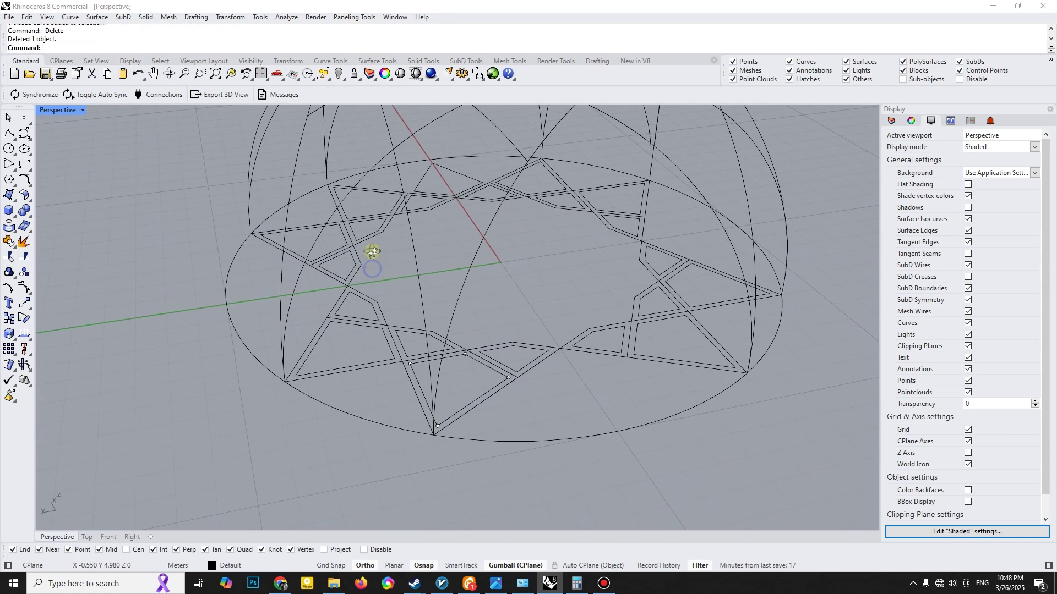
{"action": "key", "text": "Delete"}
- Delete the projected curves above the flat star pattern
{"action": "scroll", "coordinate": [430, 171], "scroll_direction": "down", "scroll_amount": 5}
{"action": "right_click_drag", "start_coordinate": [500, 222], "coordinate": [473, 192]}
{"action": "left_click_drag", "start_coordinate": [707, 107], "coordinate": [375, 207]}
{"action": "key", "text": "Delete"}
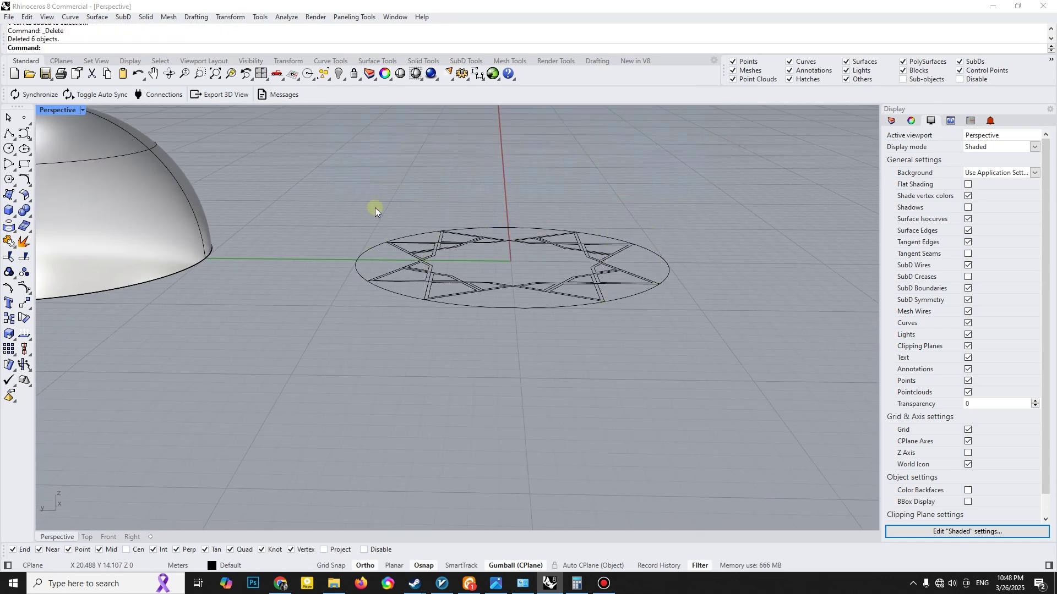
- Group all the flat star pattern curves, leaving the surrounding circle out of the group
{"action": "right_click_drag", "start_coordinate": [418, 231], "coordinate": [450, 276]}
{"action": "scroll", "coordinate": [451, 277], "scroll_direction": "down", "scroll_amount": 2}
{"action": "left_click", "coordinate": [543, 378]}
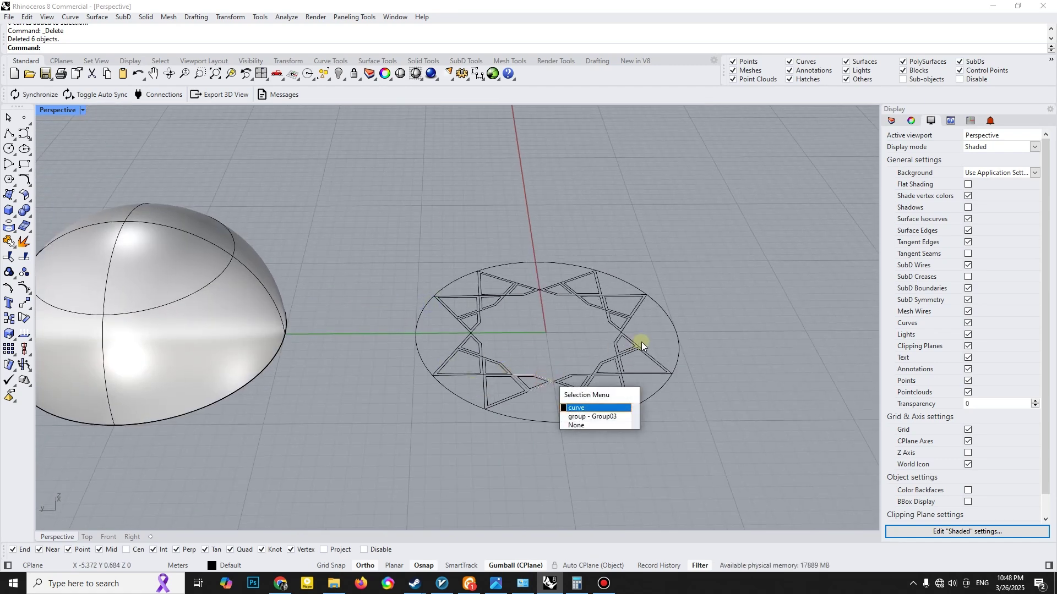
{"action": "left_click_drag", "start_coordinate": [734, 481], "coordinate": [735, 482]}
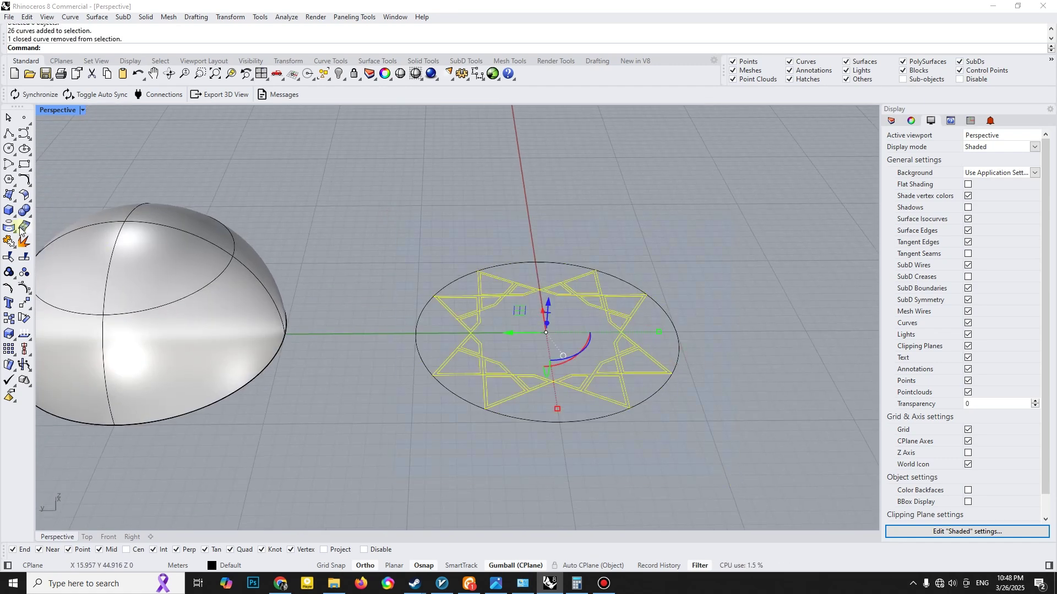
{"action": "left_click", "coordinate": [10, 271]}
- Move the dome surface along the green axis so it sits directly over the flat star pattern
{"action": "left_click", "coordinate": [226, 279]}
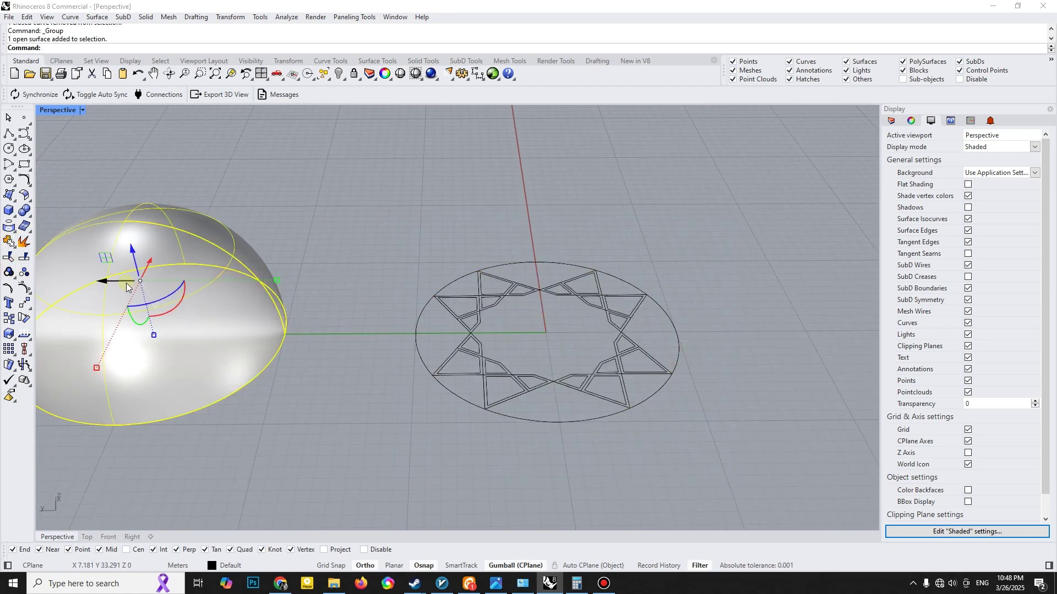
{"action": "left_click", "coordinate": [116, 283]}
{"action": "key", "text": "Return"}
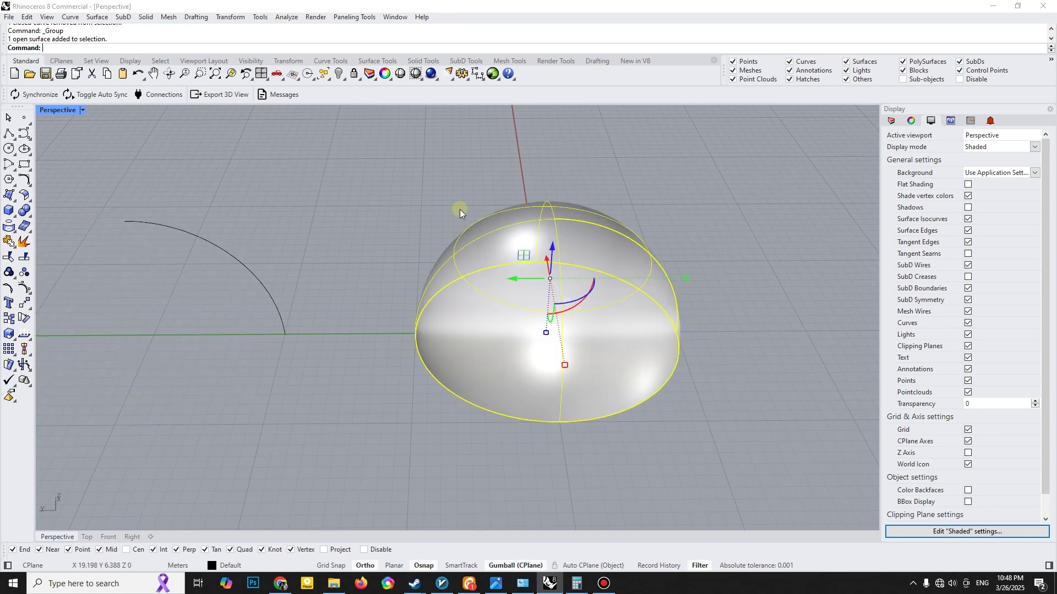
- Project the grouped star curves vertically onto the dome surface from the Top view
{"action": "double_click", "coordinate": [54, 115]}
{"action": "left_click", "coordinate": [77, 207]}
{"action": "left_click", "coordinate": [16, 227]}
{"action": "left_click", "coordinate": [322, 195]}
{"action": "right_click", "coordinate": [346, 210]}
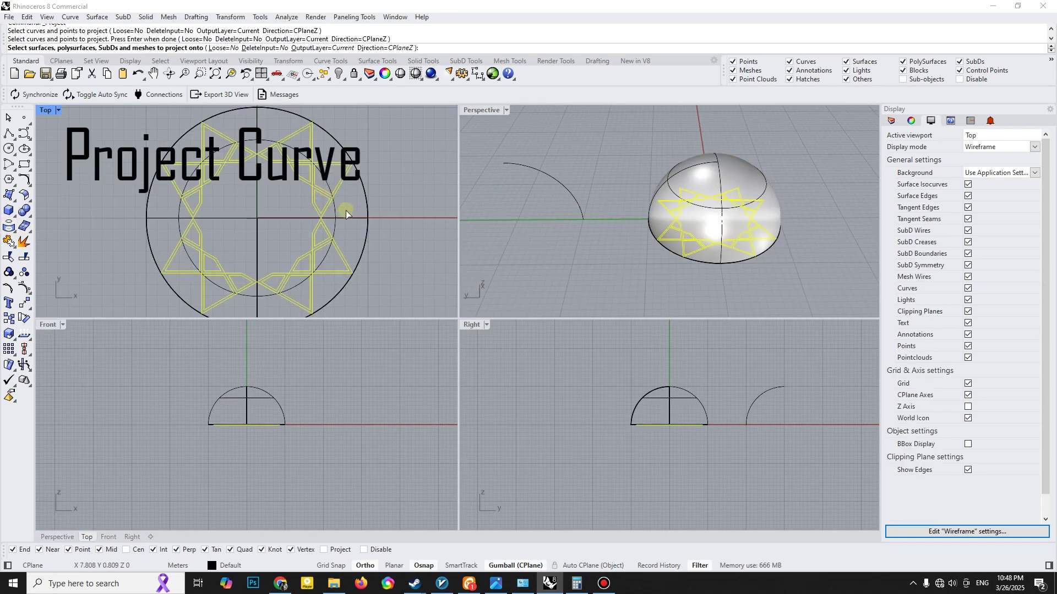
{"action": "left_click", "coordinate": [694, 177]}
{"action": "right_click", "coordinate": [681, 182]}
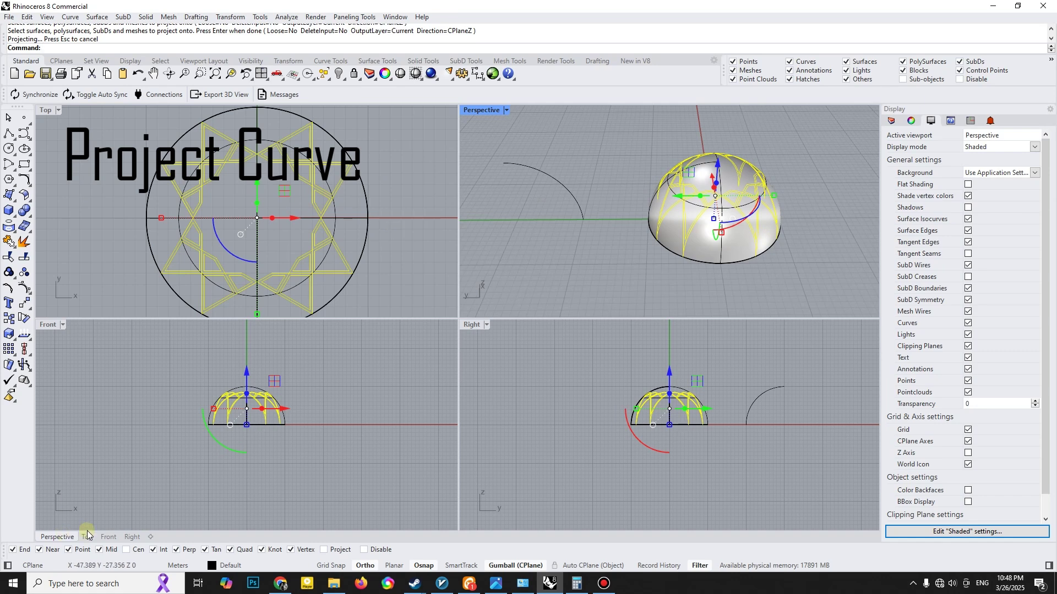
- Group the projected star curves and split the dome surface with them
{"action": "double_click", "coordinate": [484, 110]}
{"action": "right_click_drag", "start_coordinate": [695, 217], "coordinate": [615, 243]}
{"action": "left_click", "coordinate": [495, 365]}
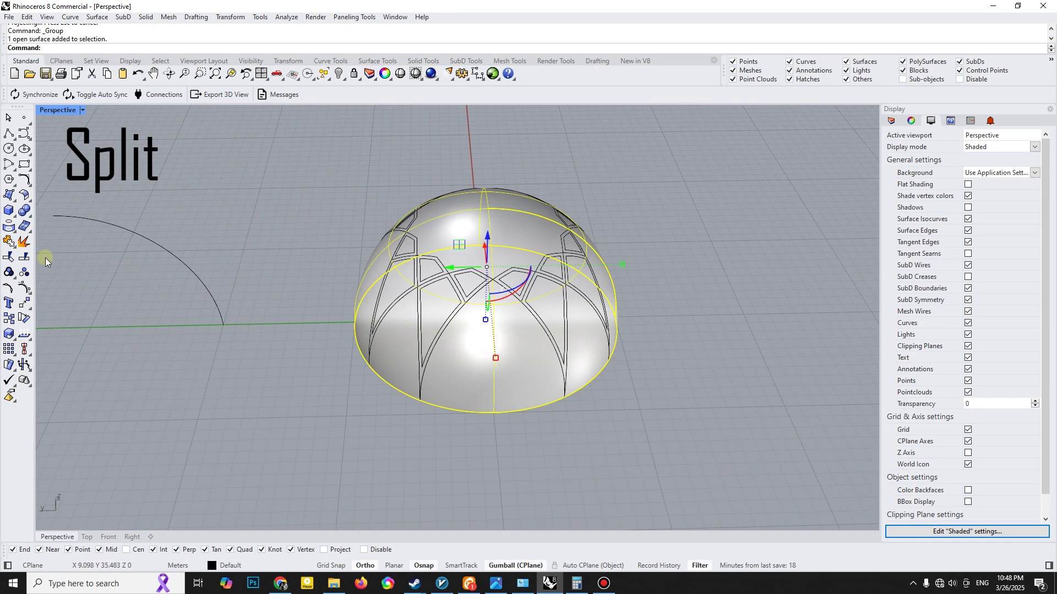
{"action": "left_click", "coordinate": [450, 320]}
{"action": "key", "text": "Return"}
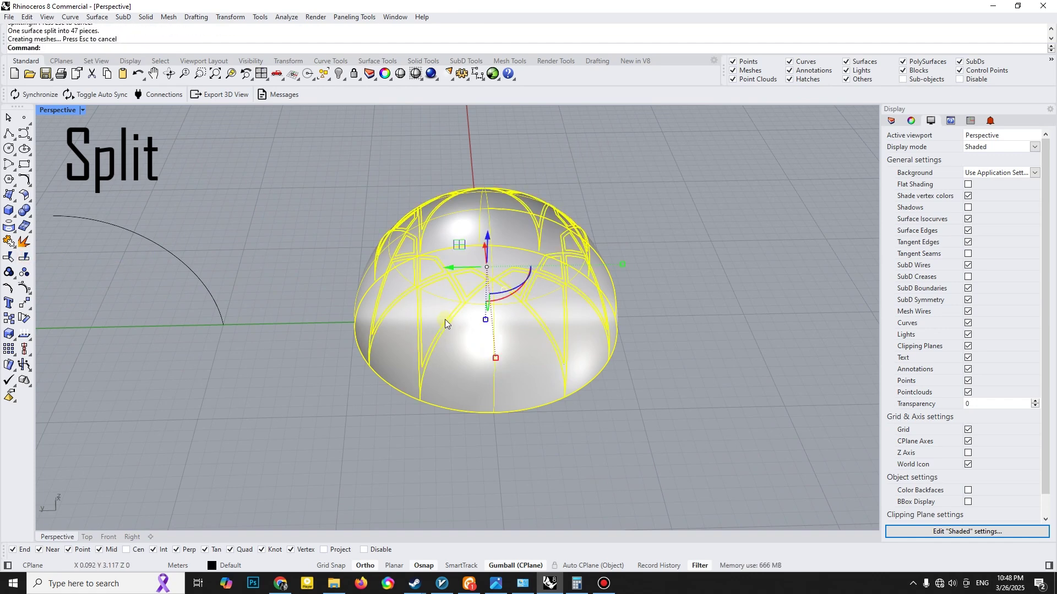
- Delete the dome's top cap, lower surface and panels between the ribs, keeping only the star lattice strips
{"action": "right_click_drag", "start_coordinate": [459, 329], "coordinate": [432, 374]}
{"action": "left_click", "coordinate": [723, 358]}
{"action": "right_click_drag", "start_coordinate": [460, 317], "coordinate": [455, 340]}
{"action": "left_click", "coordinate": [423, 280]}
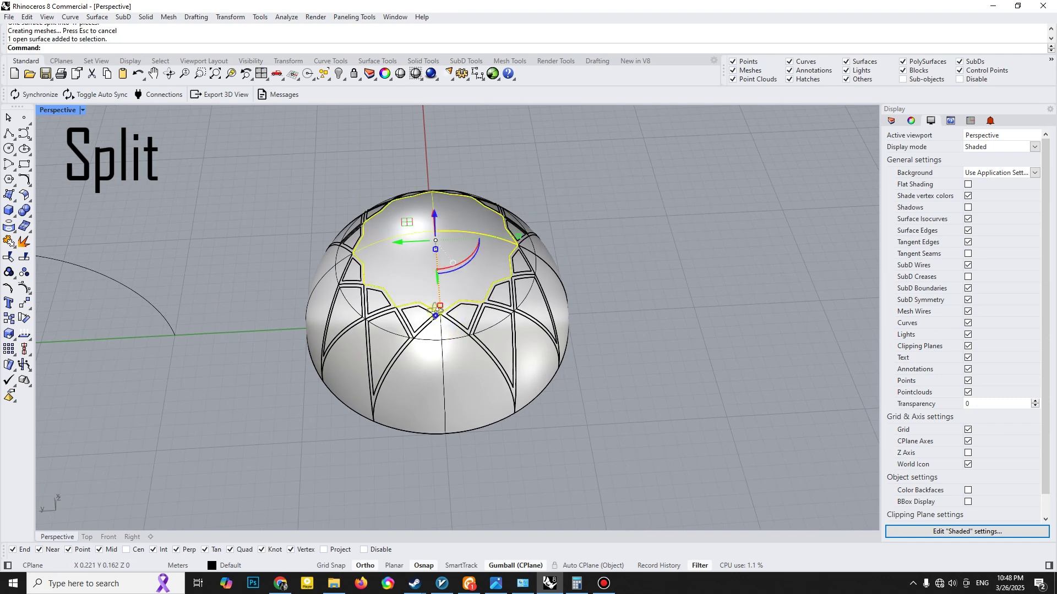
{"action": "scroll", "coordinate": [389, 330], "scroll_direction": "up", "scroll_amount": 4}
{"action": "left_click", "coordinate": [389, 338], "text": "shift"}
{"action": "left_click", "coordinate": [375, 268], "text": "shift"}
{"action": "right_click_drag", "start_coordinate": [441, 292], "coordinate": [546, 408]}
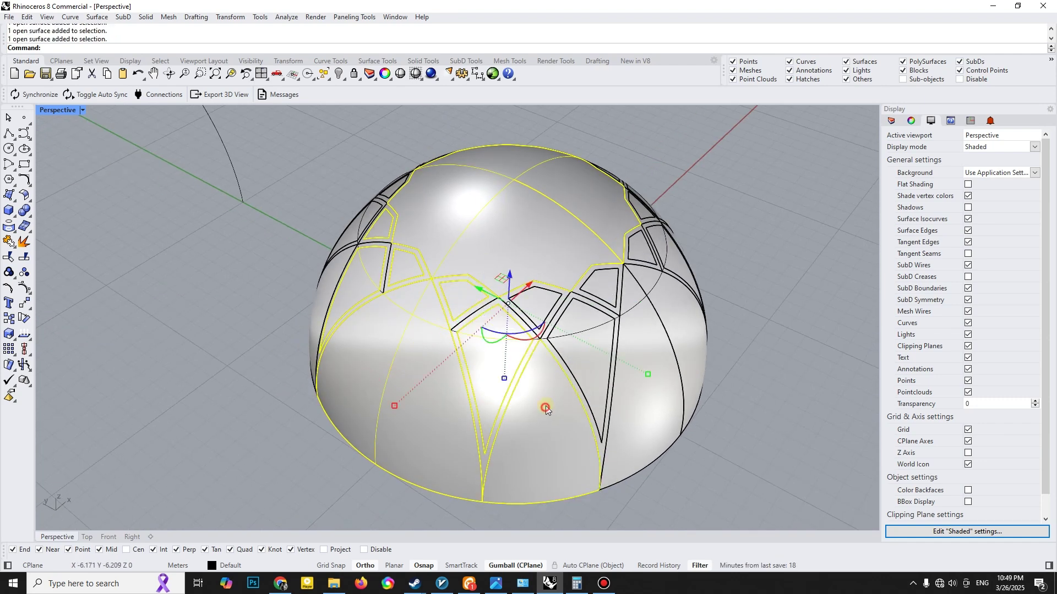
{"action": "right_click_drag", "start_coordinate": [628, 342], "coordinate": [500, 320]}
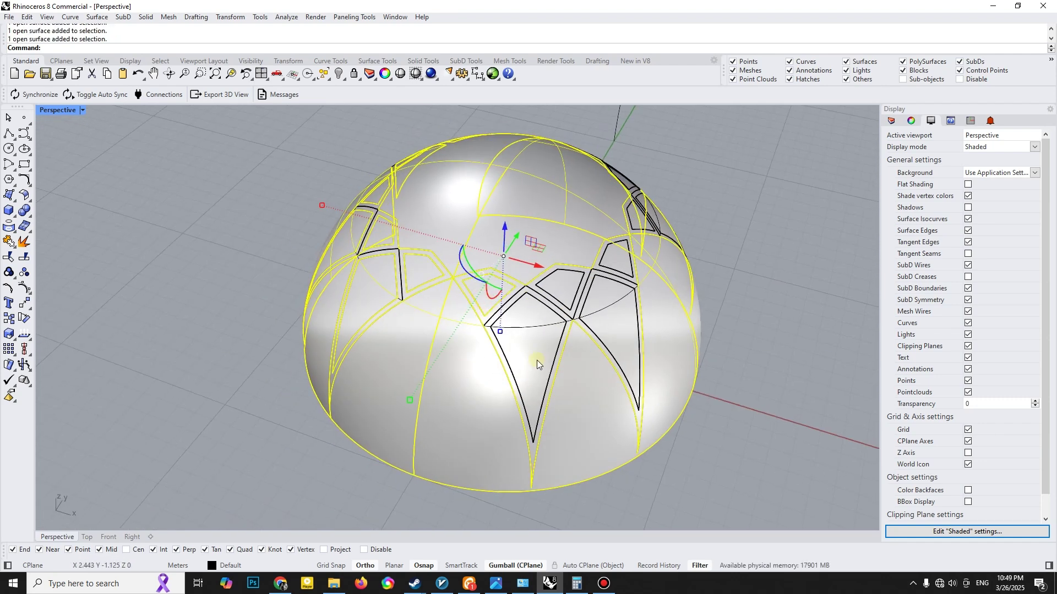
{"action": "right_click_drag", "start_coordinate": [587, 316], "coordinate": [478, 306]}
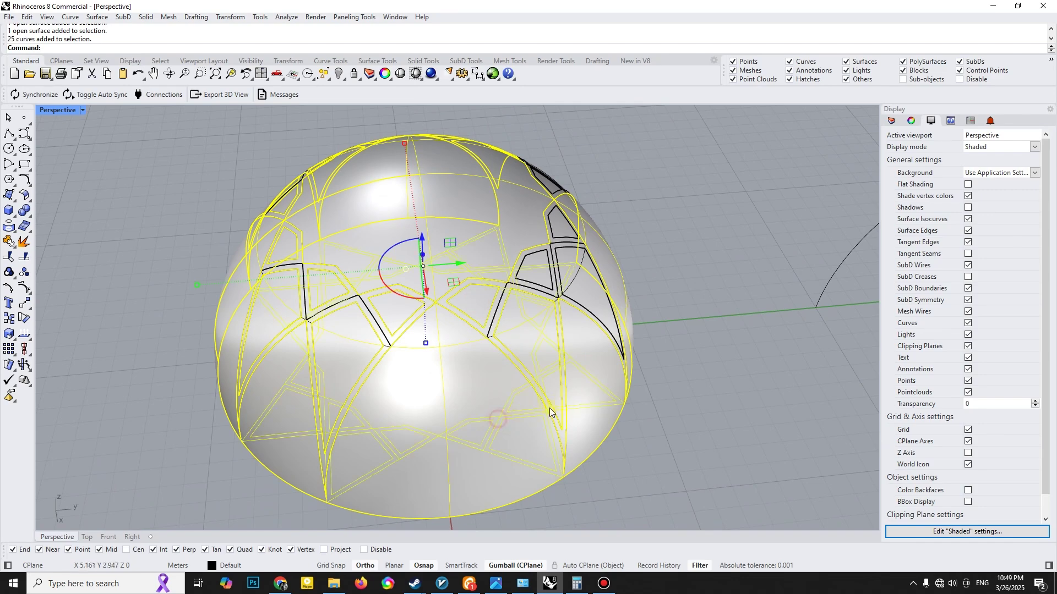
{"action": "left_click", "coordinate": [534, 271], "text": "shift"}
{"action": "right_click_drag", "start_coordinate": [593, 329], "coordinate": [462, 328]}
{"action": "left_click", "coordinate": [550, 338], "text": "shift"}
{"action": "left_click", "coordinate": [504, 324], "text": "shift"}
{"action": "left_click", "coordinate": [551, 374], "text": "shift"}
{"action": "right_click_drag", "start_coordinate": [649, 374], "coordinate": [646, 196]}
{"action": "scroll", "coordinate": [522, 356], "scroll_direction": "down", "scroll_amount": 4}
{"action": "key", "text": "Delete"}
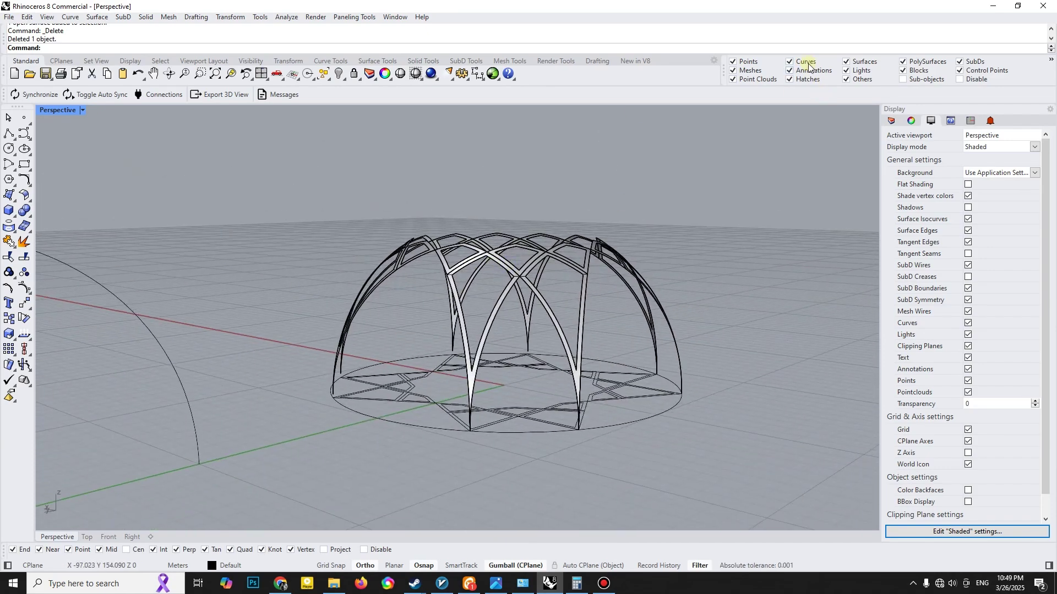
- Exclude curves from selection and offset all the lattice surfaces as solids with OffsetSrf at a distance of 1
{"action": "left_click_drag", "start_coordinate": [390, 295], "coordinate": [389, 295]}
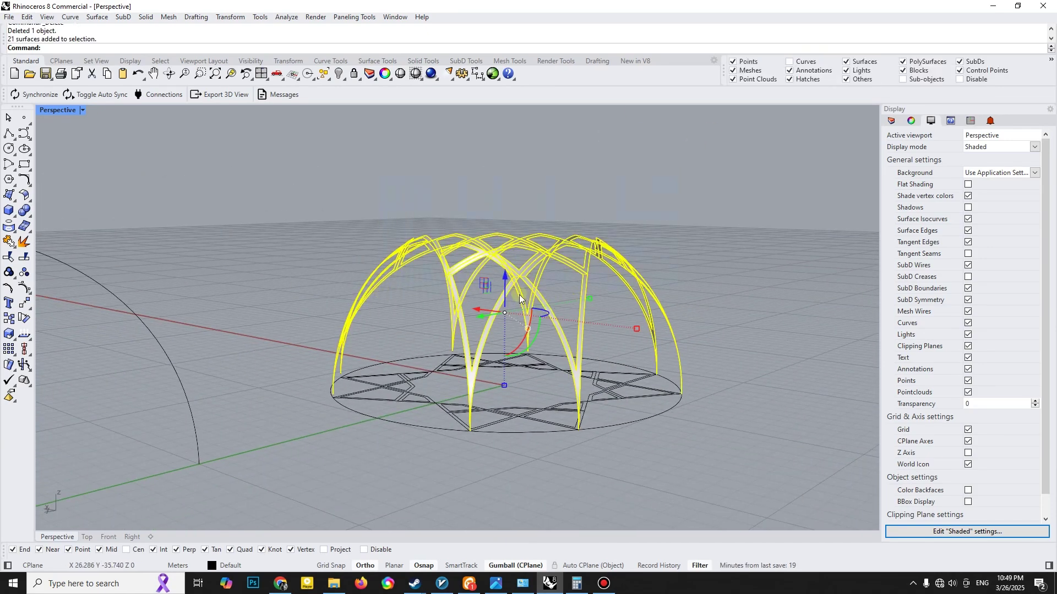
{"action": "right_click_drag", "start_coordinate": [519, 295], "coordinate": [490, 299]}
{"action": "type", "text": "OffsetSrf"}
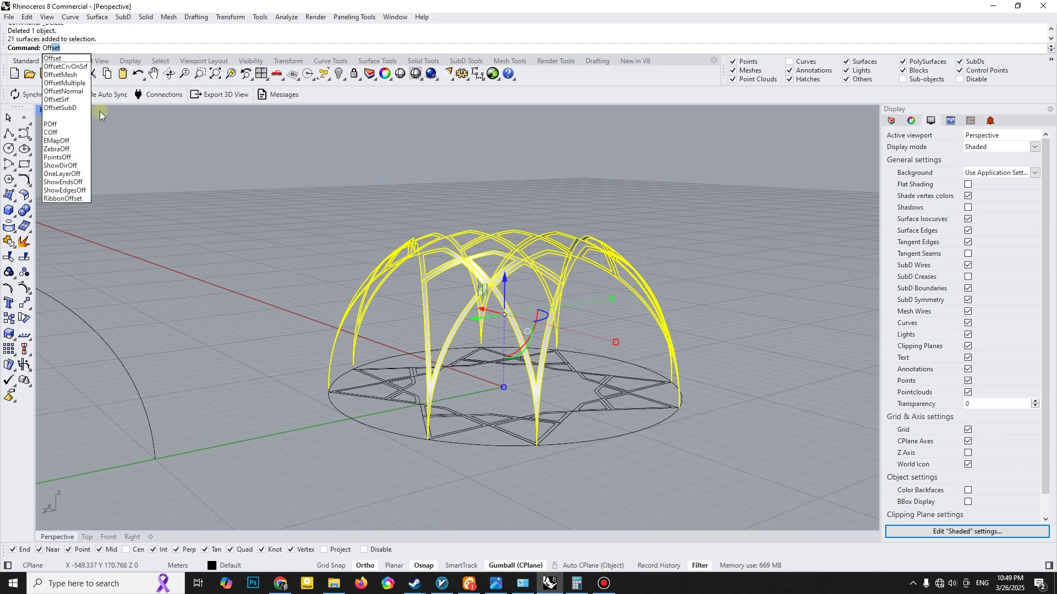
{"action": "key", "text": "Return"}
{"action": "right_click_drag", "start_coordinate": [489, 270], "coordinate": [474, 285]}
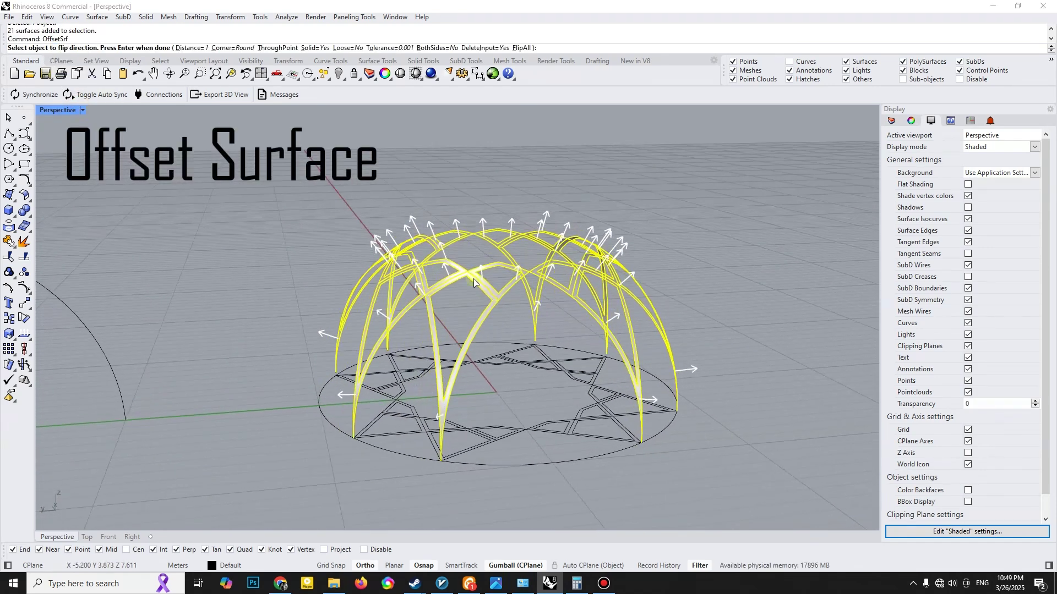
{"action": "scroll", "coordinate": [474, 285], "scroll_direction": "up", "scroll_amount": 6}
{"action": "scroll", "coordinate": [475, 285], "scroll_direction": "down", "scroll_amount": 4}
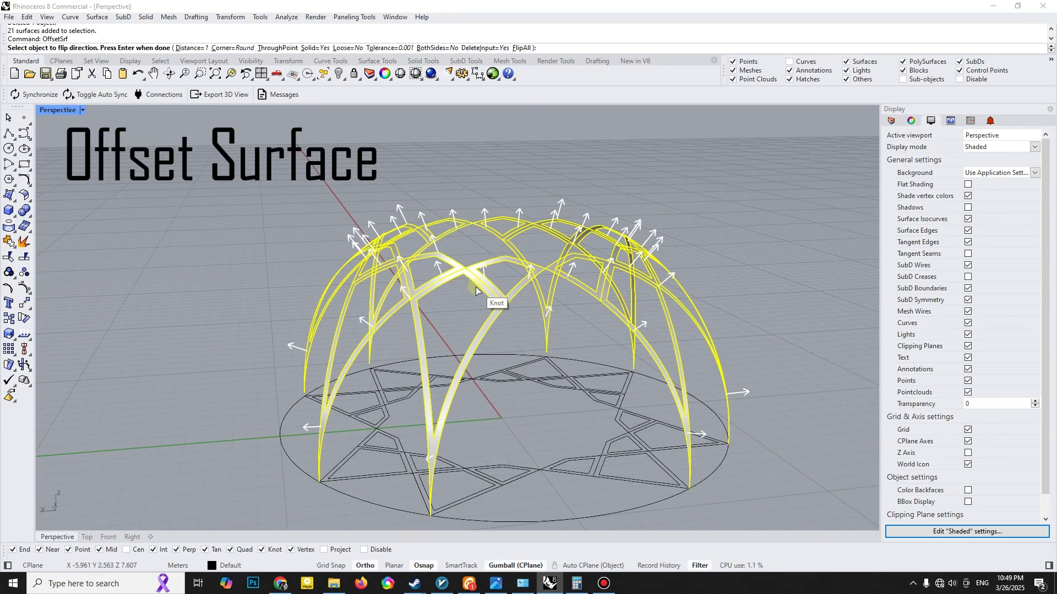
{"action": "key", "text": "Return"}
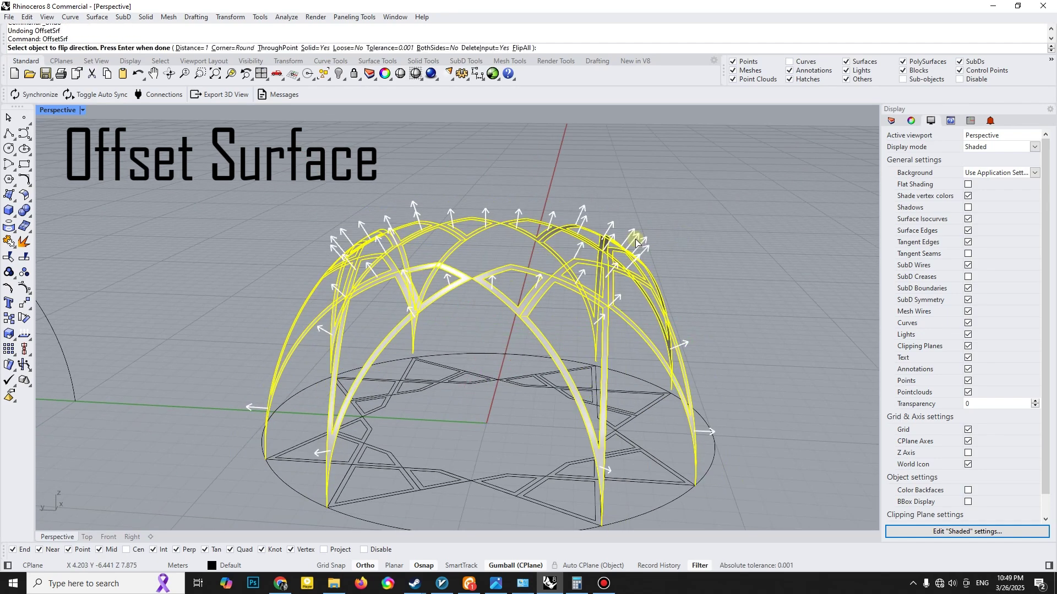
{"action": "key", "text": "Return"}
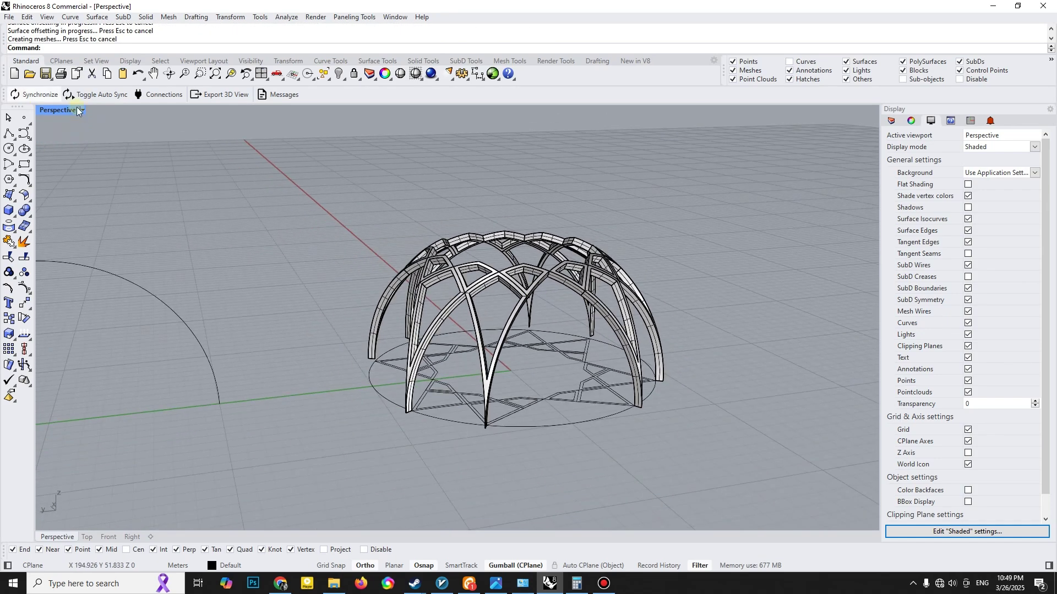
- Set the Perspective viewport's display mode to Arctic
{"action": "left_click", "coordinate": [77, 110]}
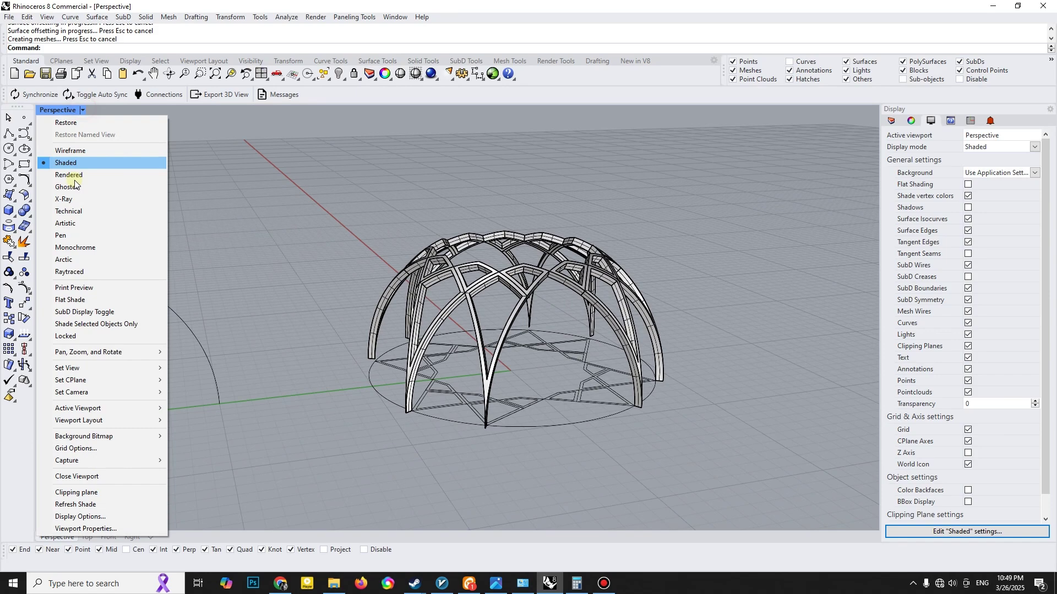
{"action": "left_click", "coordinate": [60, 259]}
- Examine the finished dome lattice from several angles and zoom to the selected lattice
{"action": "scroll", "coordinate": [458, 290], "scroll_direction": "up", "scroll_amount": 6}
{"action": "right_click_drag", "start_coordinate": [458, 291], "coordinate": [545, 265]}
{"action": "scroll", "coordinate": [391, 282], "scroll_direction": "down", "scroll_amount": 3}
{"action": "scroll", "coordinate": [455, 259], "scroll_direction": "down", "scroll_amount": 3}
{"action": "right_click_drag", "start_coordinate": [344, 220], "coordinate": [472, 247]}
{"action": "scroll", "coordinate": [473, 246], "scroll_direction": "up", "scroll_amount": 3}
{"action": "left_click_drag", "start_coordinate": [269, 164], "coordinate": [682, 282]}
{"action": "type", "text": "ZS"}
{"action": "key", "text": "Return"}
{"action": "left_click", "coordinate": [718, 257]}
{"action": "scroll", "coordinate": [635, 293], "scroll_direction": "down", "scroll_amount": 3}
{"action": "scroll", "coordinate": [531, 329], "scroll_direction": "down", "scroll_amount": 3}
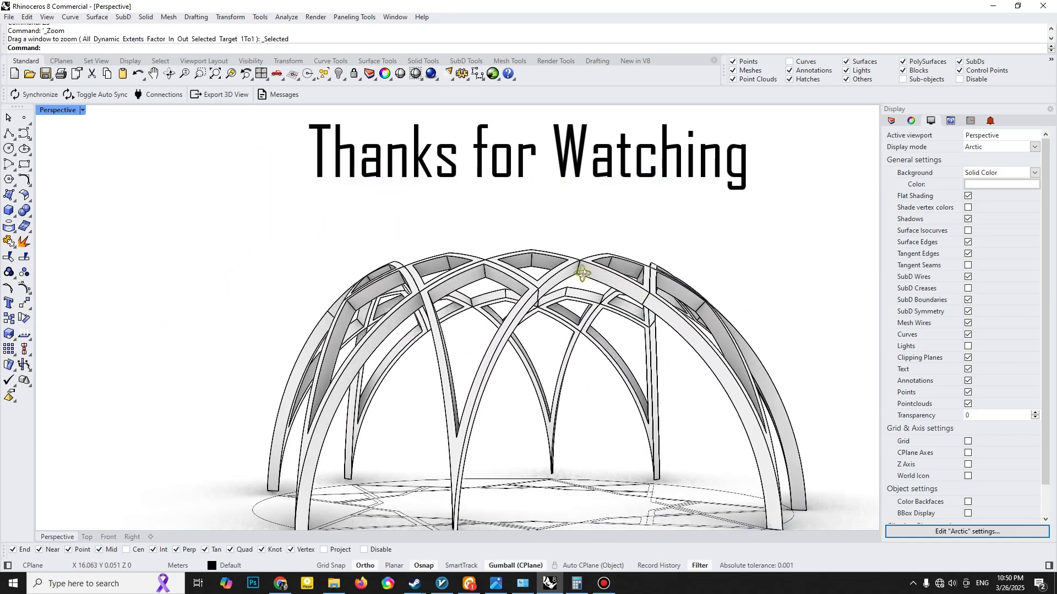